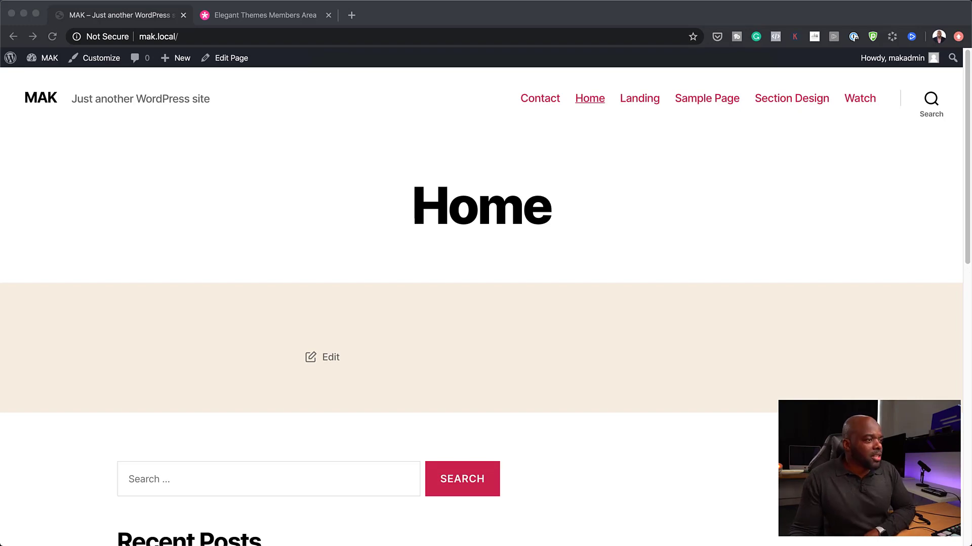
Look over the MAK site's home page and the Divi Builder Plugin offering in the Elegant Themes members area.
{"action": "scroll", "coordinate": [481, 303], "scroll_direction": "down", "scroll_amount": 12}
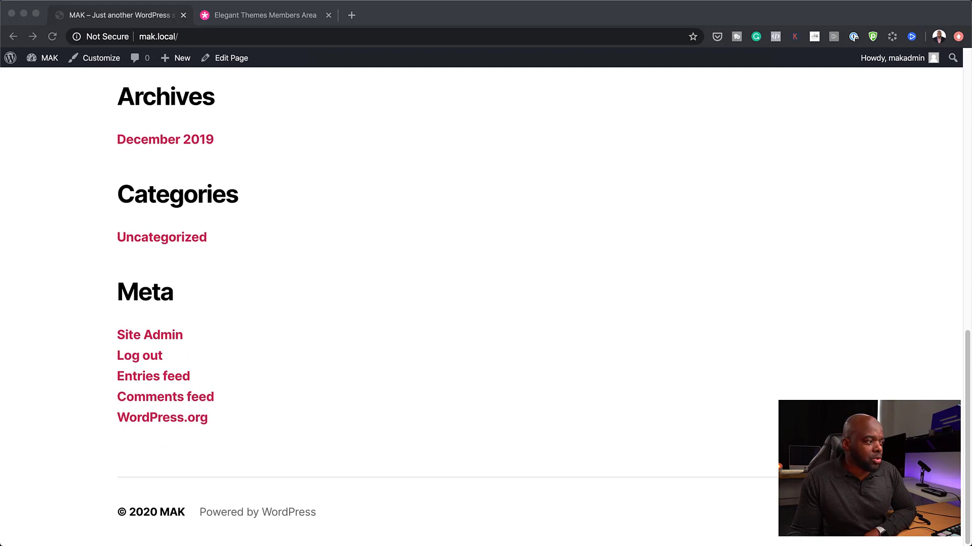
{"action": "scroll", "coordinate": [481, 303], "scroll_direction": "up", "scroll_amount": 12}
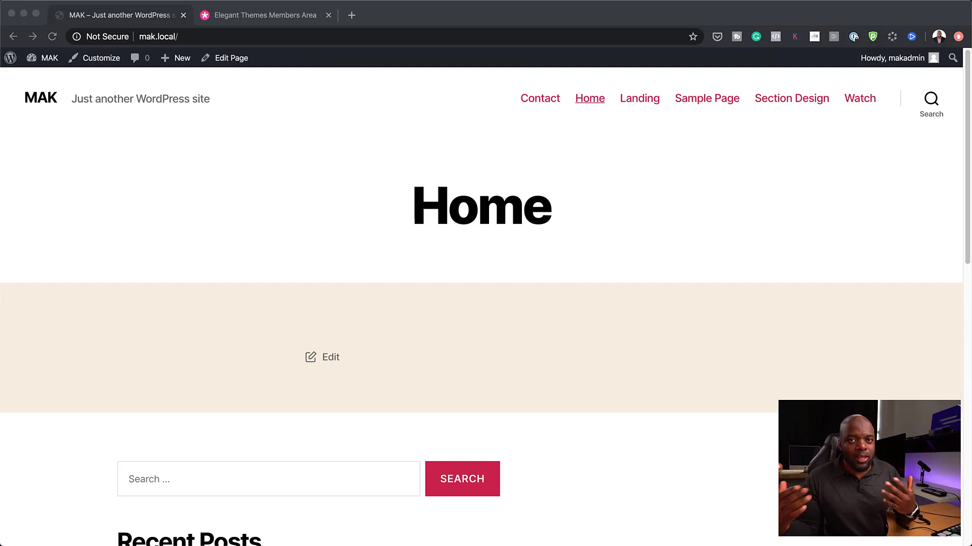
{"action": "left_click", "coordinate": [285, 20]}
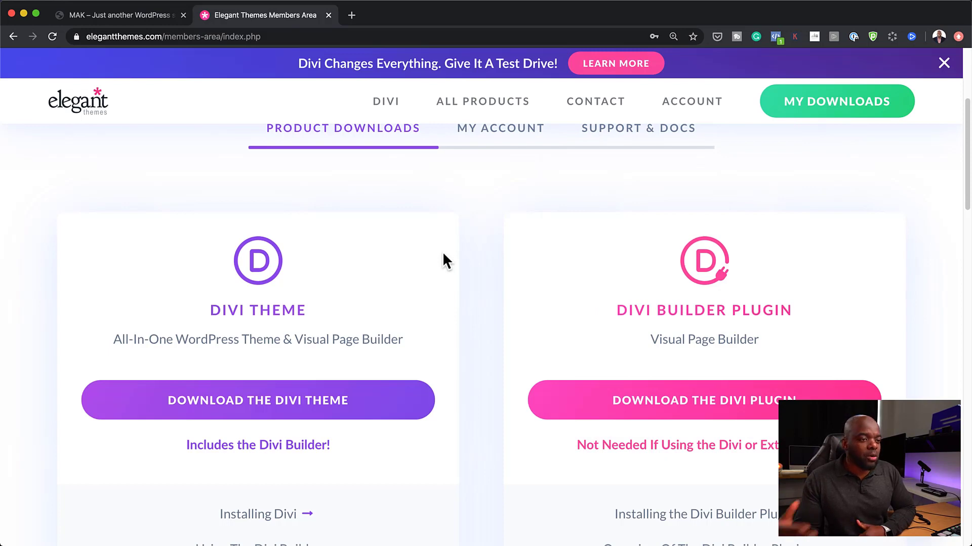
{"action": "scroll", "coordinate": [471, 344], "scroll_direction": "up", "scroll_amount": 5}
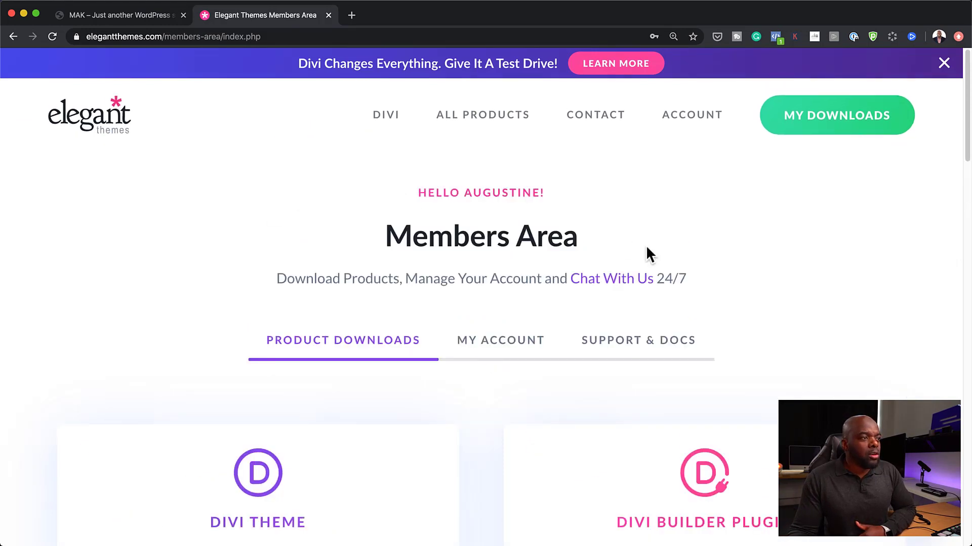
{"action": "scroll", "coordinate": [787, 319], "scroll_direction": "down", "scroll_amount": 5}
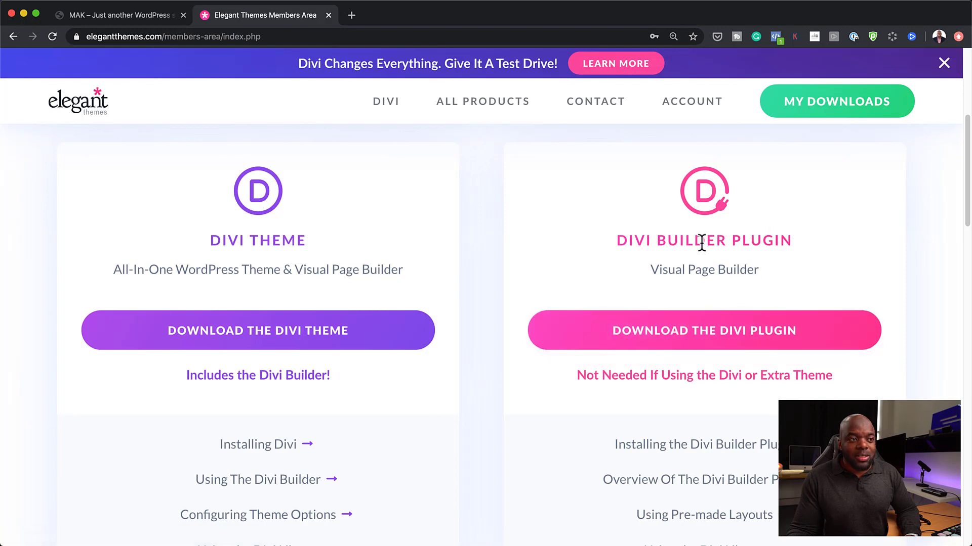
{"action": "left_click_drag", "start_coordinate": [649, 240], "coordinate": [749, 246]}
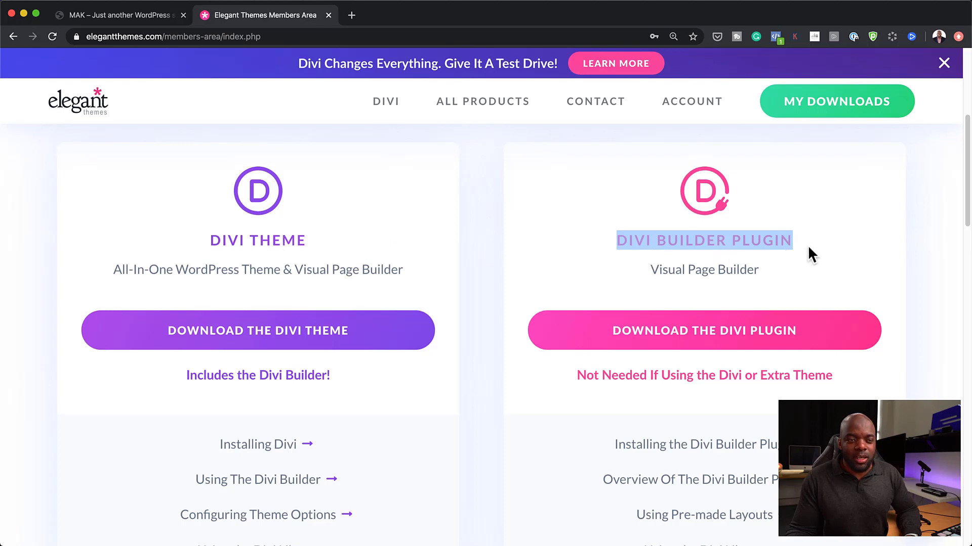
Return to the MAK site, enter its WordPress dashboard and open the page for adding plugins.
{"action": "left_click", "coordinate": [152, 16]}
{"action": "mouse_move", "coordinate": [50, 58]}
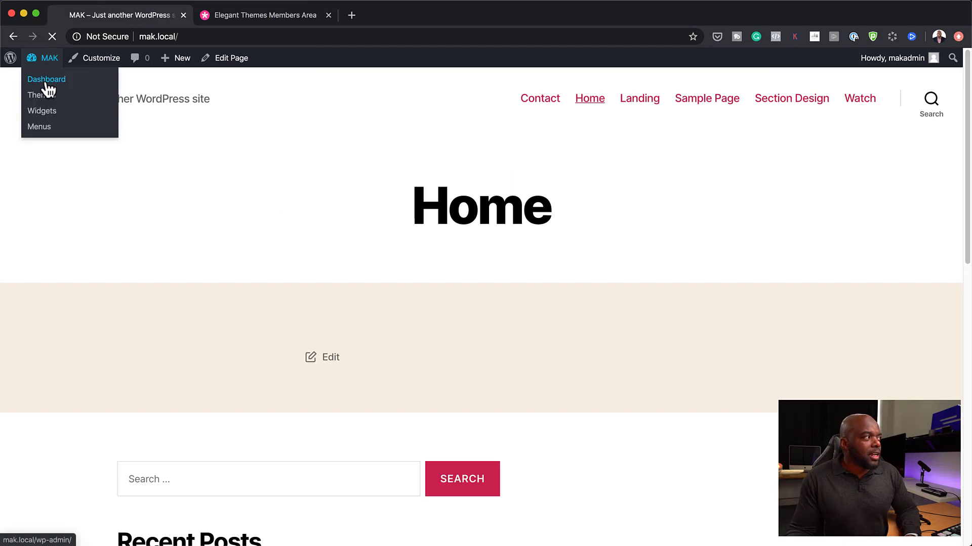
{"action": "left_click", "coordinate": [45, 80]}
{"action": "mouse_move", "coordinate": [81, 291]}
{"action": "mouse_move", "coordinate": [60, 210]}
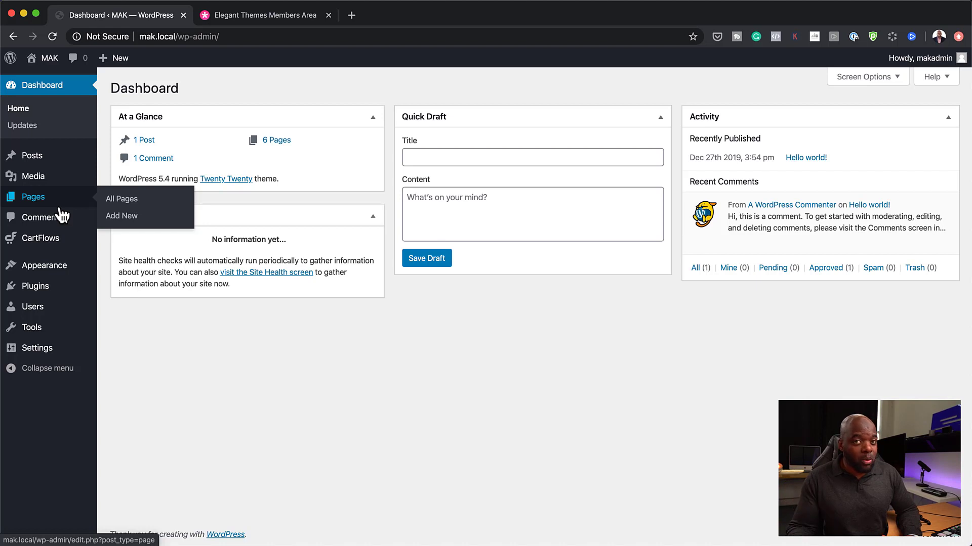
{"action": "mouse_move", "coordinate": [59, 245]}
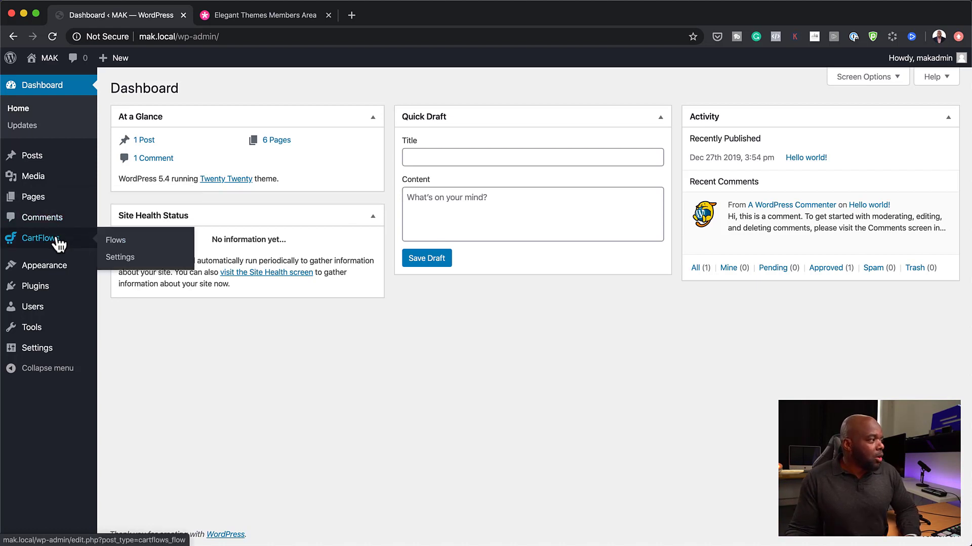
{"action": "mouse_move", "coordinate": [49, 293]}
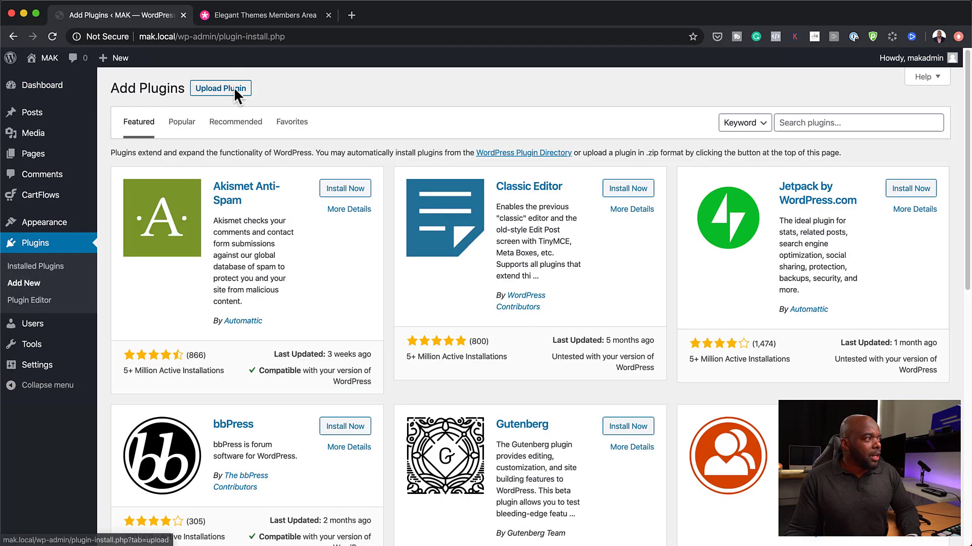
Upload the plugin file divi-builder (1).zip from the downloads folder, install it and activate it.
{"action": "left_click", "coordinate": [234, 89]}
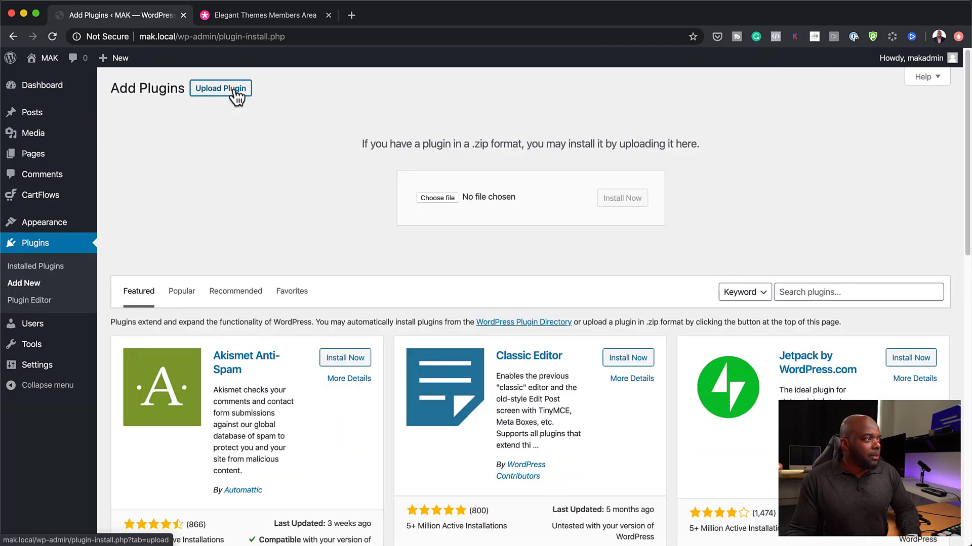
{"action": "left_click", "coordinate": [436, 198]}
{"action": "left_click", "coordinate": [170, 105]}
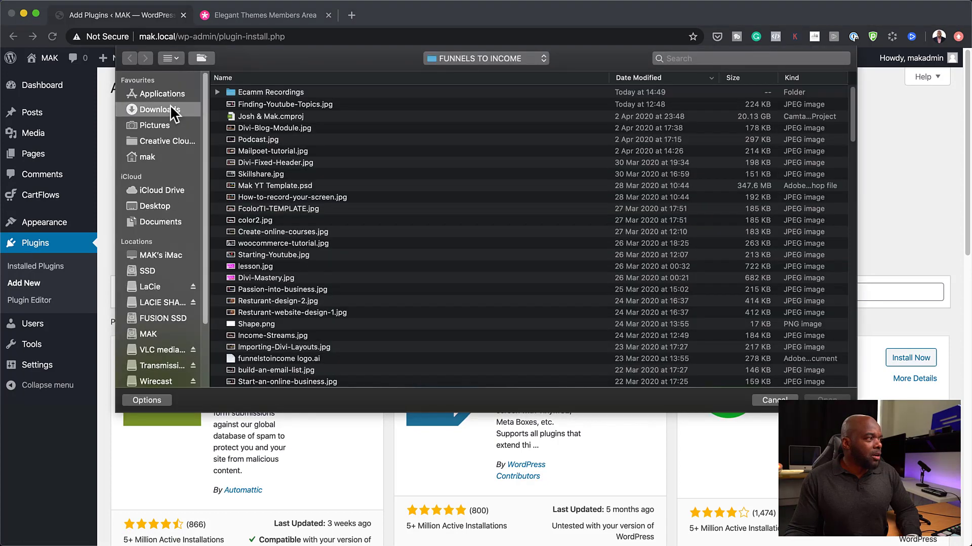
{"action": "double_click", "coordinate": [278, 92]}
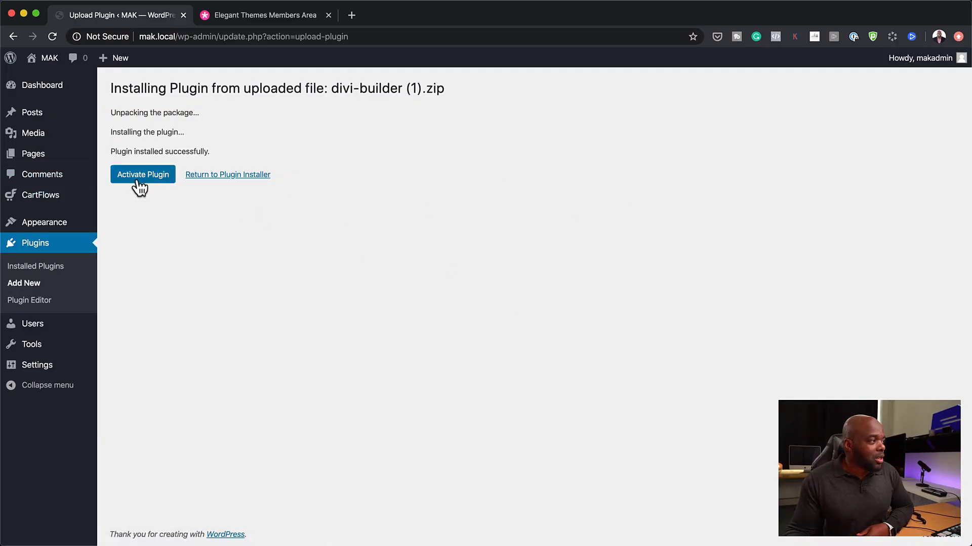
{"action": "left_click", "coordinate": [137, 178]}
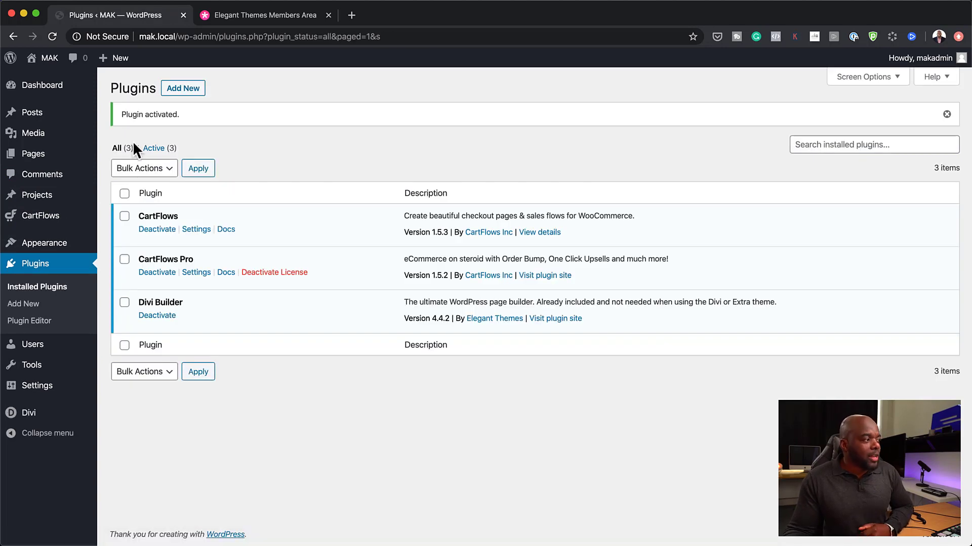
Check the installed themes, and view the live MAK site in a separate browser tab.
{"action": "mouse_move", "coordinate": [68, 416]}
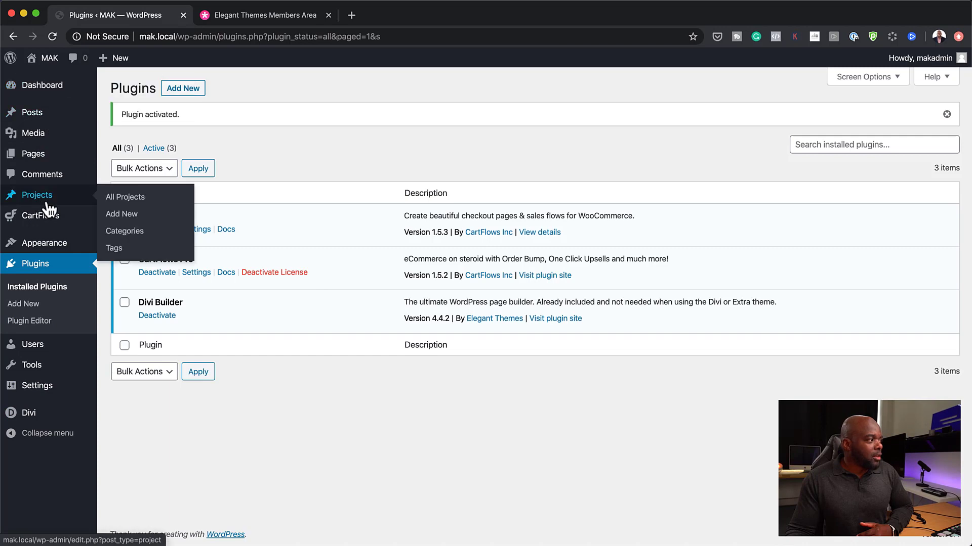
{"action": "mouse_move", "coordinate": [89, 251]}
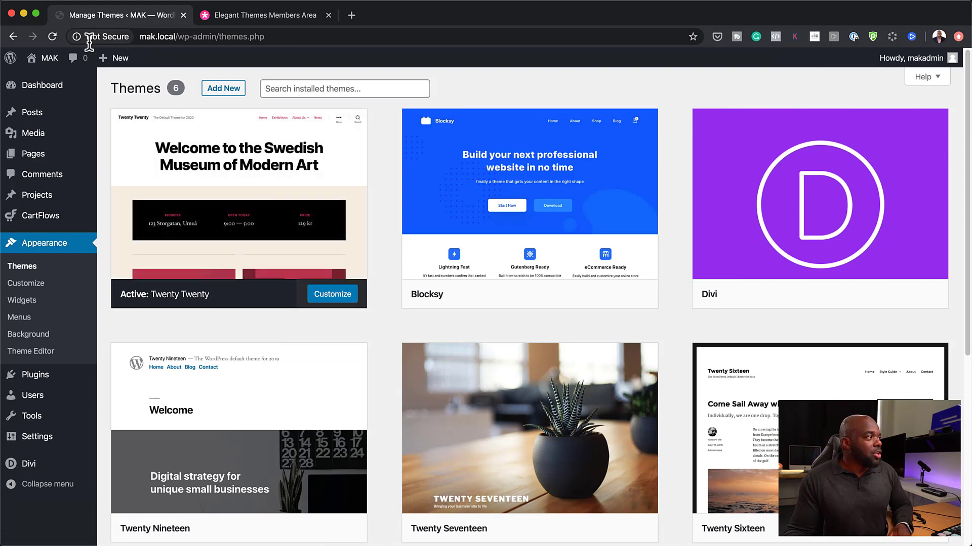
{"action": "mouse_move", "coordinate": [48, 59]}
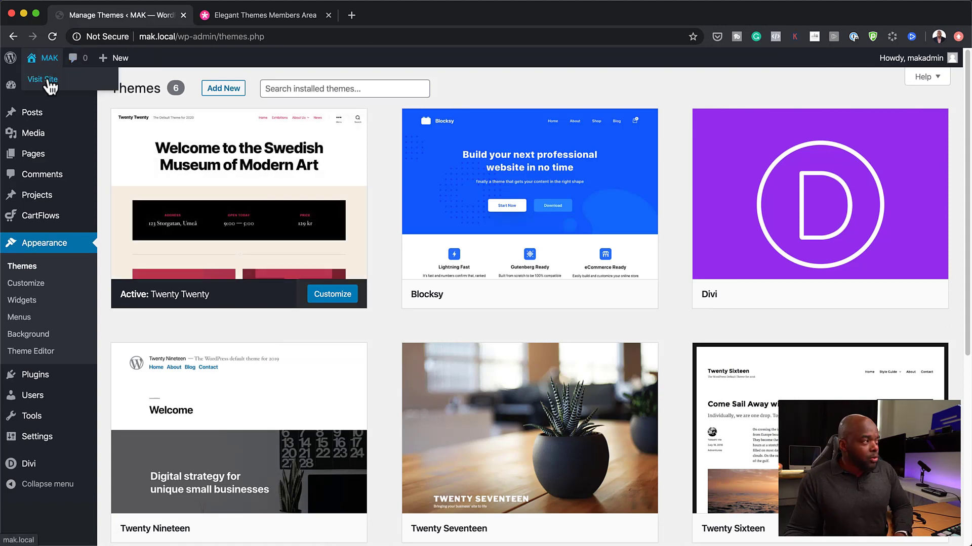
{"action": "left_click", "coordinate": [50, 83], "text": "super"}
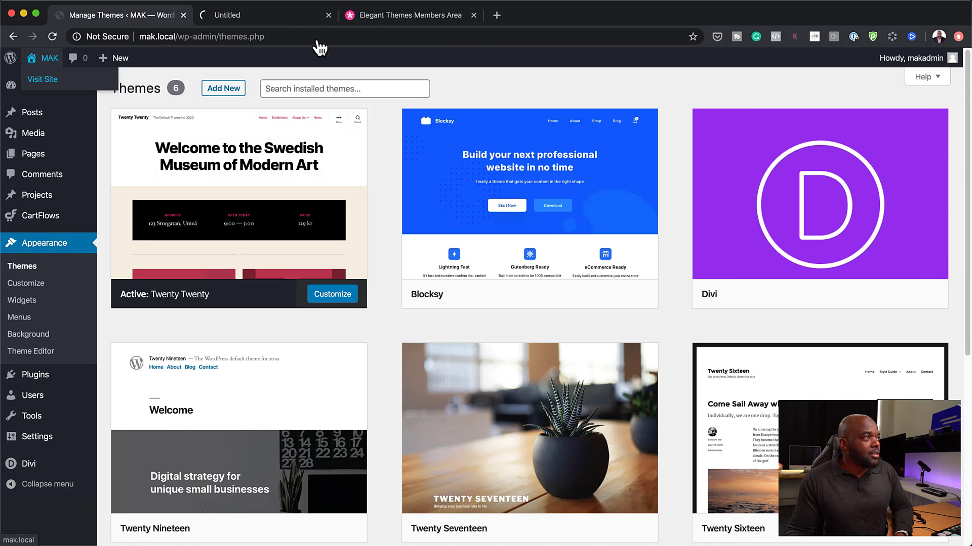
{"action": "left_click", "coordinate": [302, 15]}
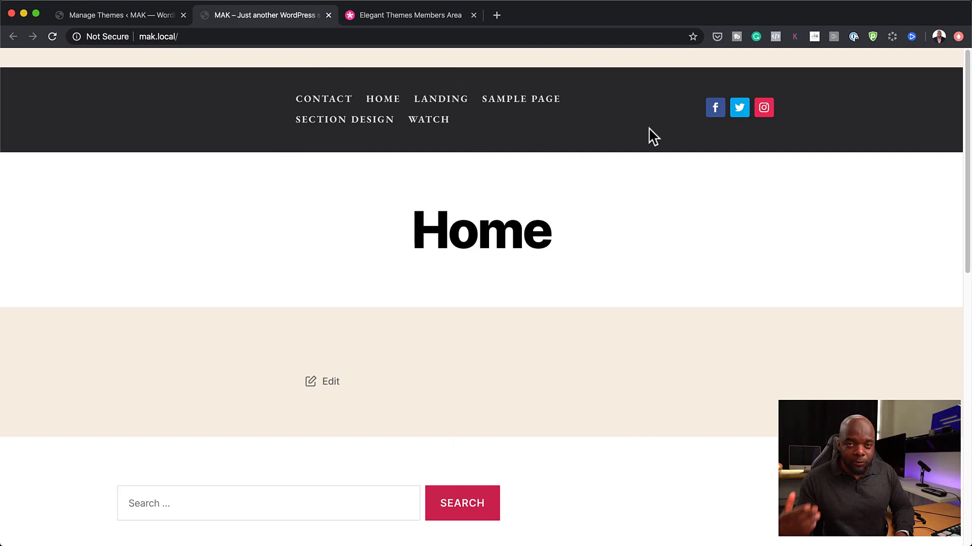
Delete the Global Header from the Default Website Template in the Divi Theme Builder, save the changes and reload the live site.
{"action": "left_click", "coordinate": [152, 16]}
{"action": "mouse_move", "coordinate": [75, 462]}
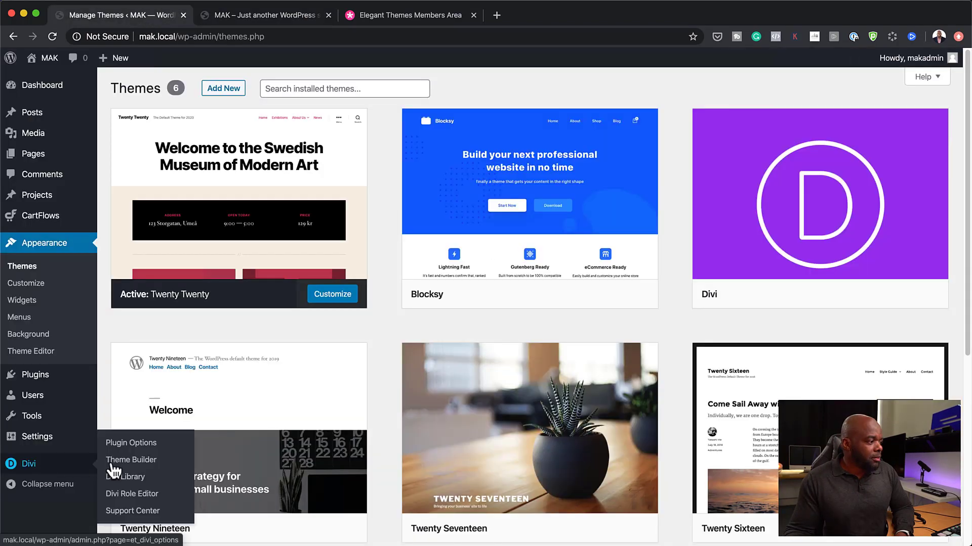
{"action": "left_click", "coordinate": [141, 461]}
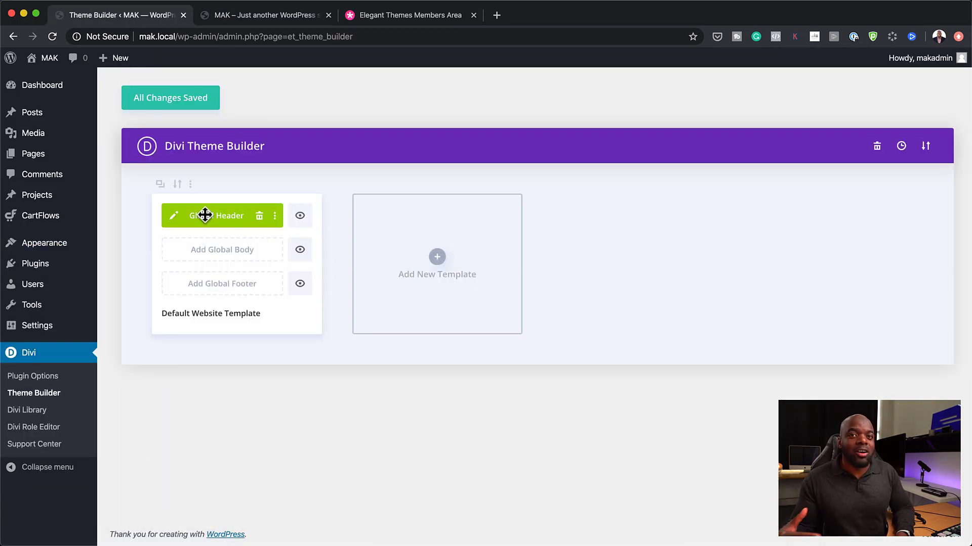
{"action": "left_click", "coordinate": [260, 215]}
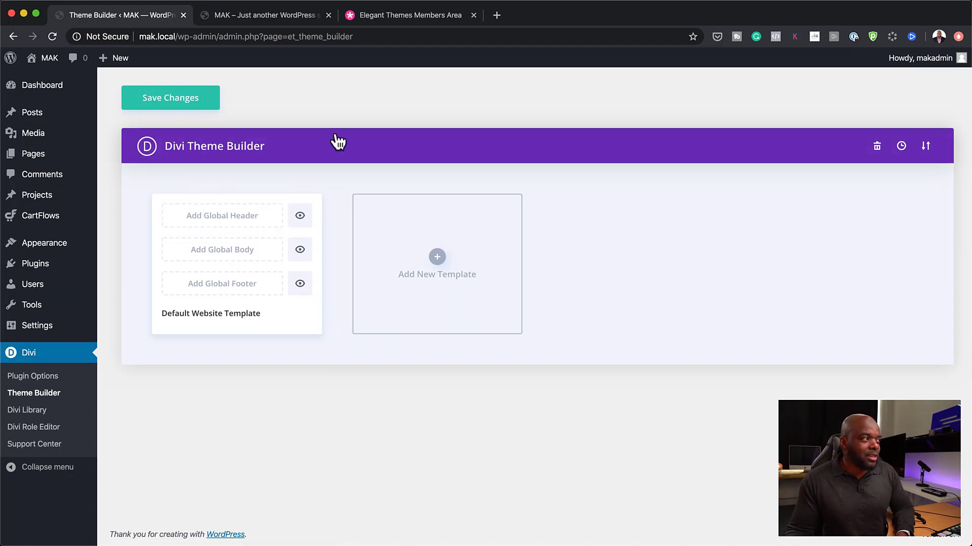
{"action": "left_click", "coordinate": [199, 93]}
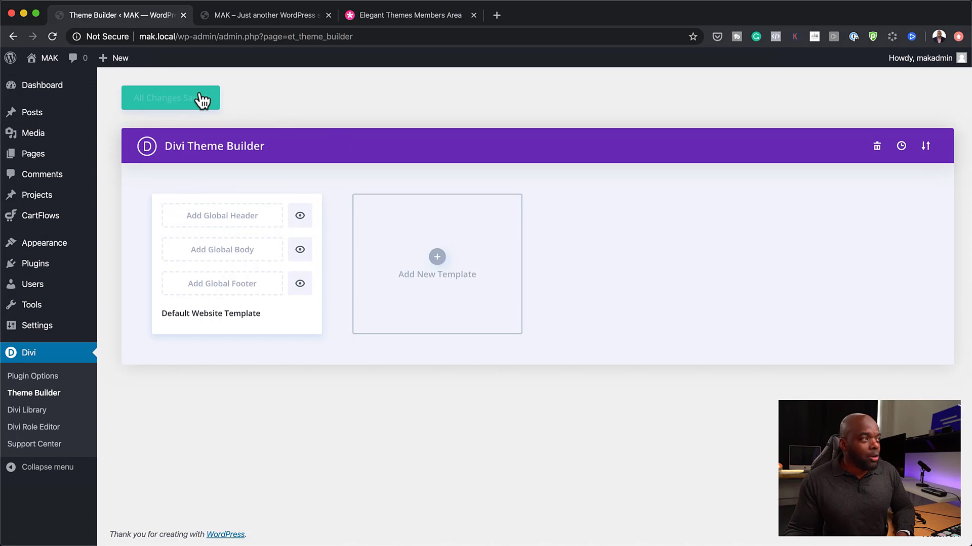
{"action": "left_click", "coordinate": [247, 19]}
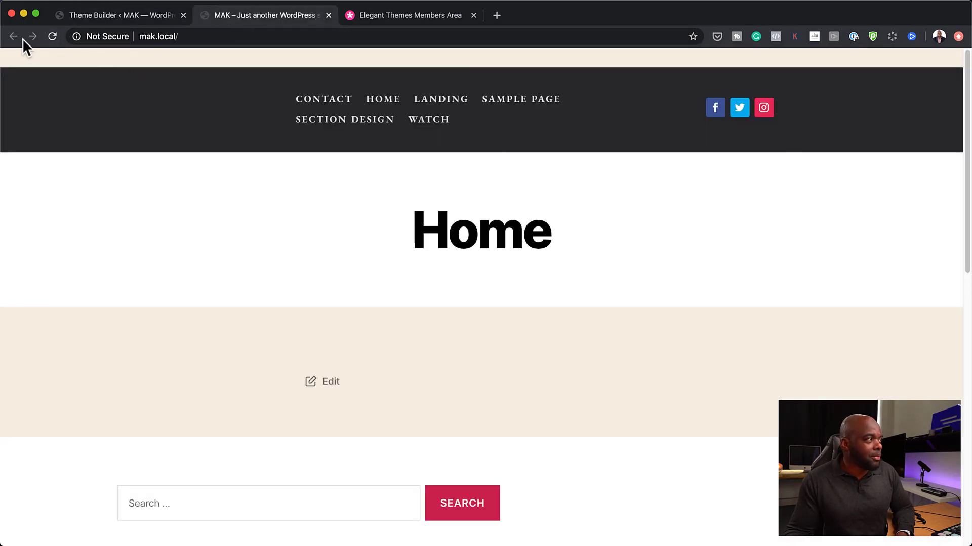
{"action": "left_click", "coordinate": [53, 36]}
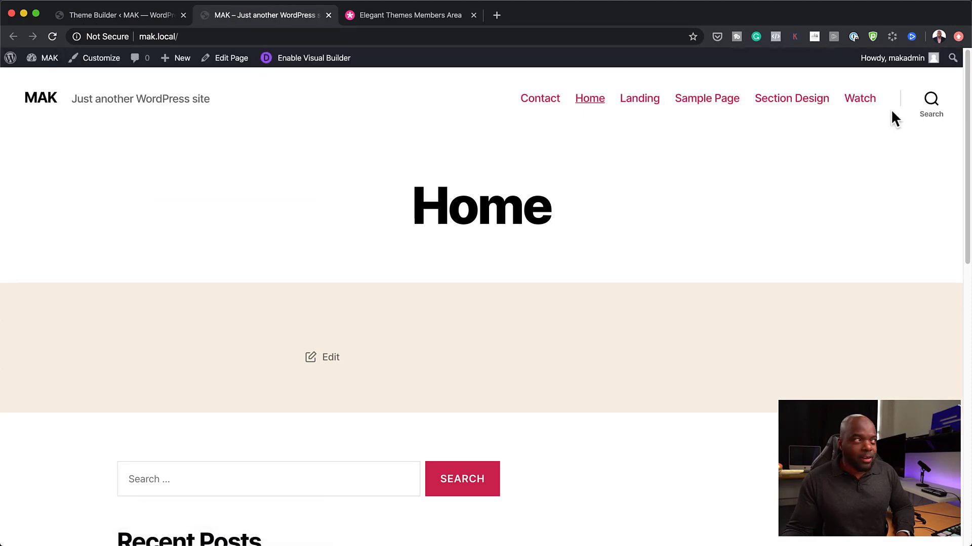
Return to the WordPress admin, view the installed themes and open the page for adding a new theme.
{"action": "left_click", "coordinate": [142, 19]}
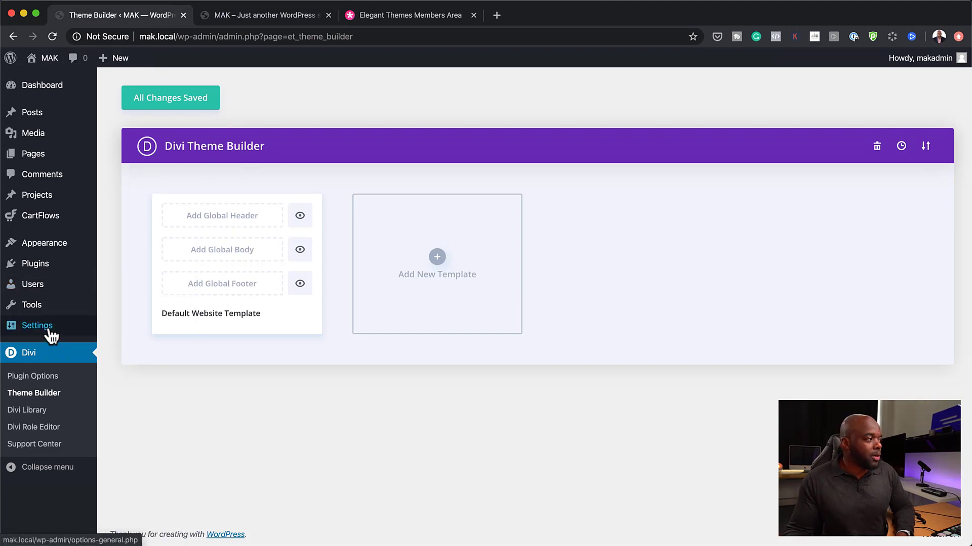
{"action": "mouse_move", "coordinate": [49, 248]}
{"action": "left_click", "coordinate": [131, 249]}
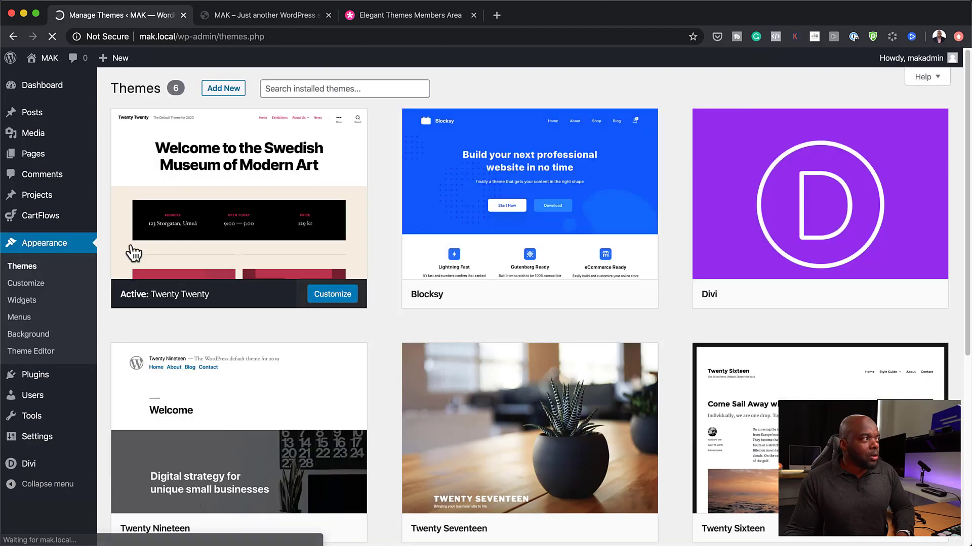
{"action": "mouse_move", "coordinate": [228, 164]}
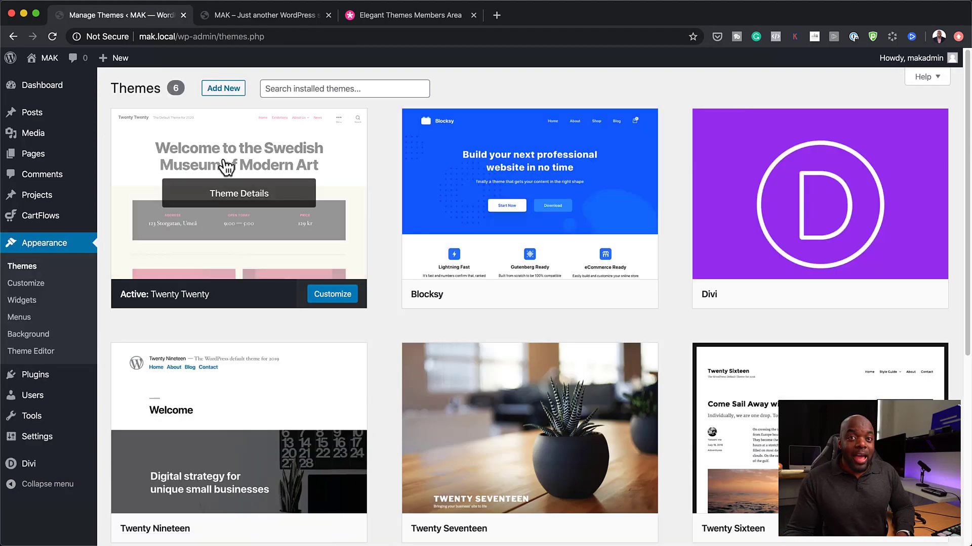
{"action": "left_click", "coordinate": [306, 87]}
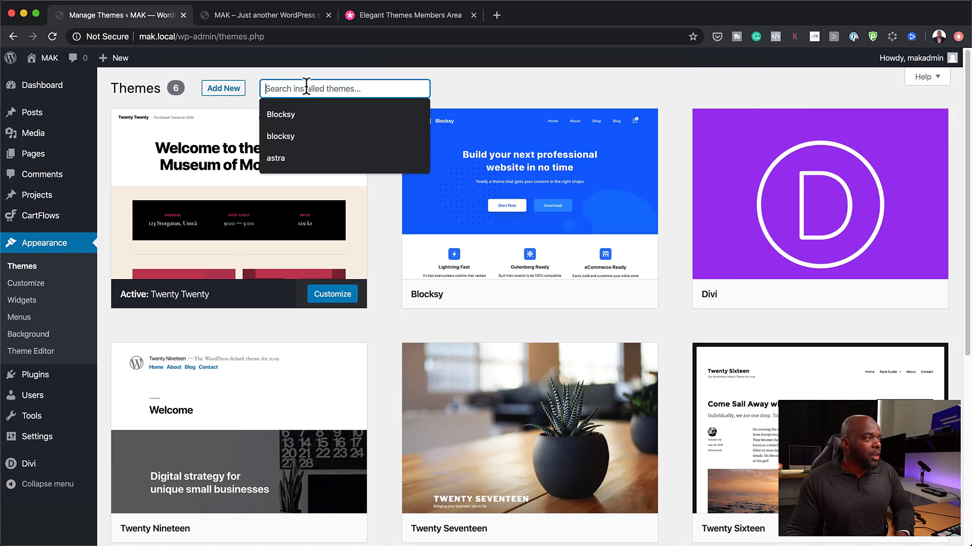
{"action": "left_click", "coordinate": [225, 90]}
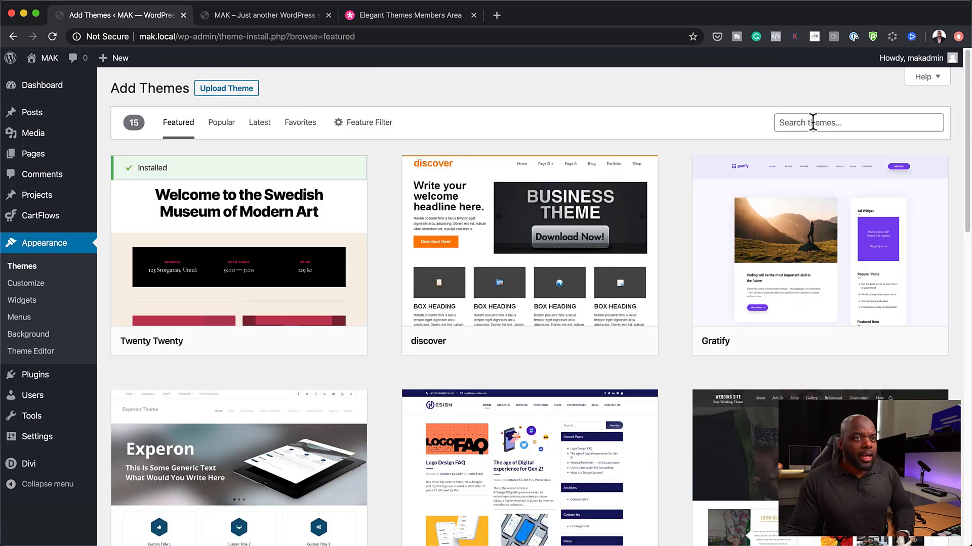
Search the theme directory for "astra", then install and activate the Astra theme.
{"action": "left_click", "coordinate": [812, 122]}
{"action": "type", "text": "astra"}
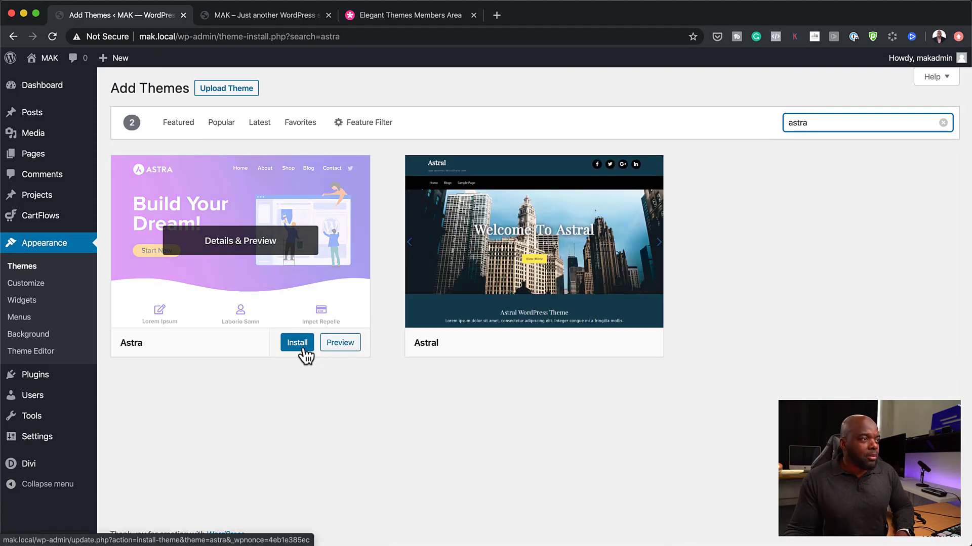
{"action": "left_click", "coordinate": [299, 344]}
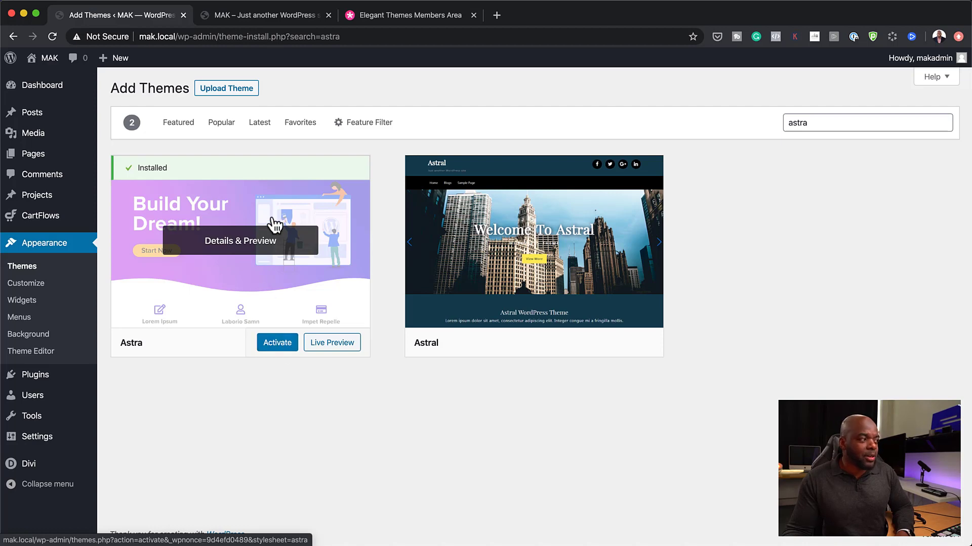
{"action": "left_click", "coordinate": [278, 345]}
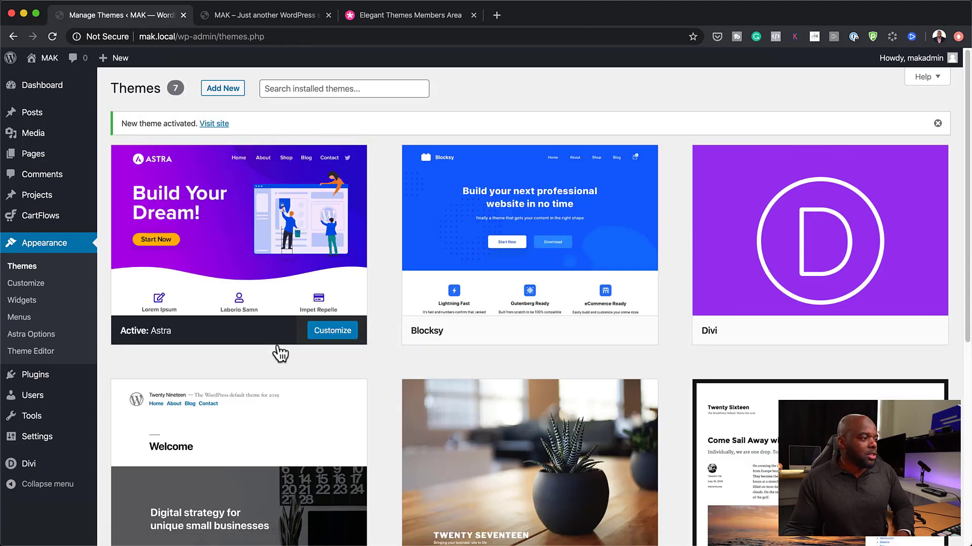
Open the Astra theme in the customizer and inspect the site's navigation menu in the preview.
{"action": "left_click", "coordinate": [338, 333]}
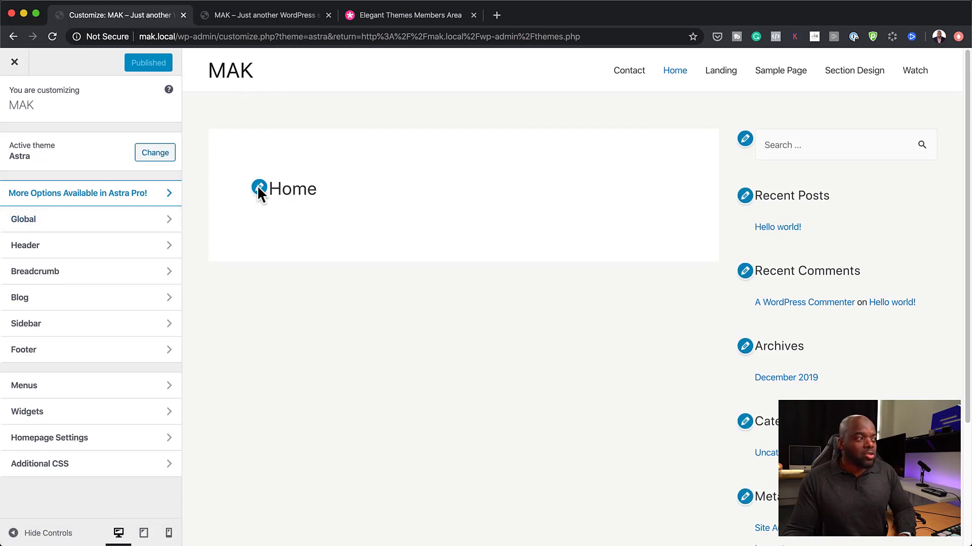
{"action": "mouse_move", "coordinate": [651, 71]}
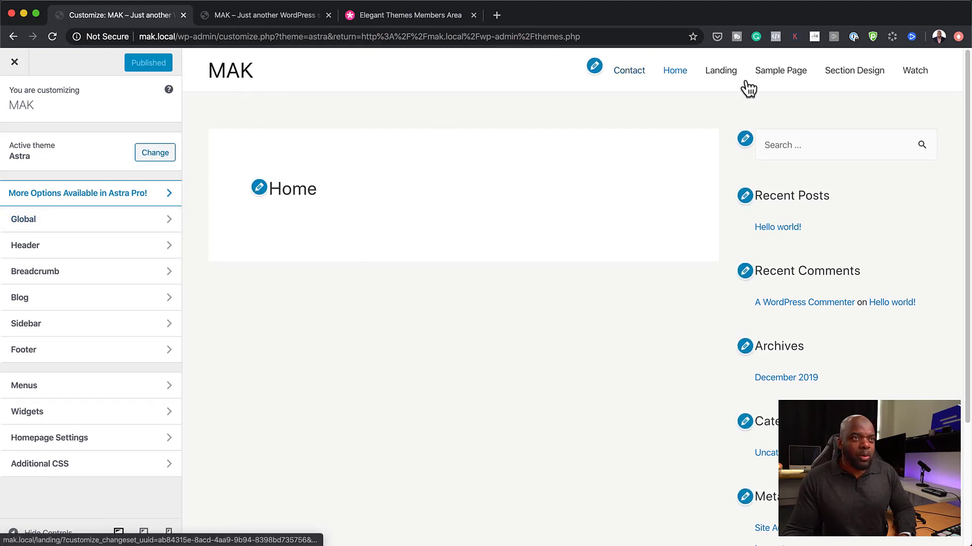
Set the last item in the header's Primary Menu to Search and publish the change.
{"action": "left_click", "coordinate": [594, 69]}
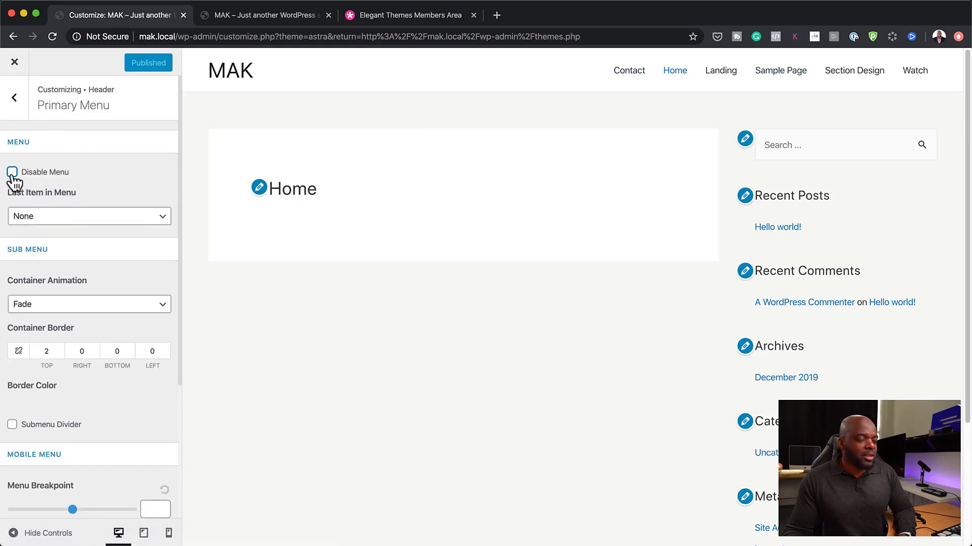
{"action": "left_click", "coordinate": [81, 218]}
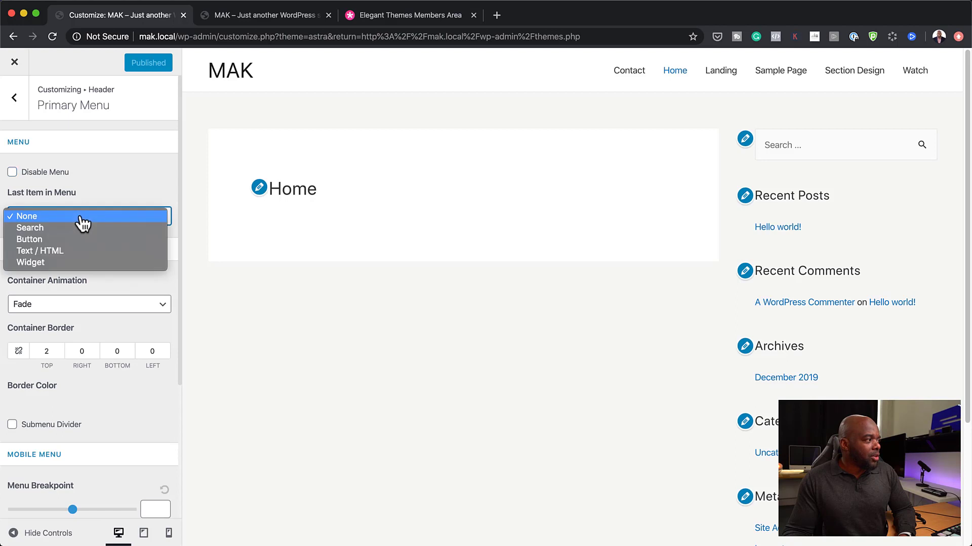
{"action": "left_click", "coordinate": [74, 227]}
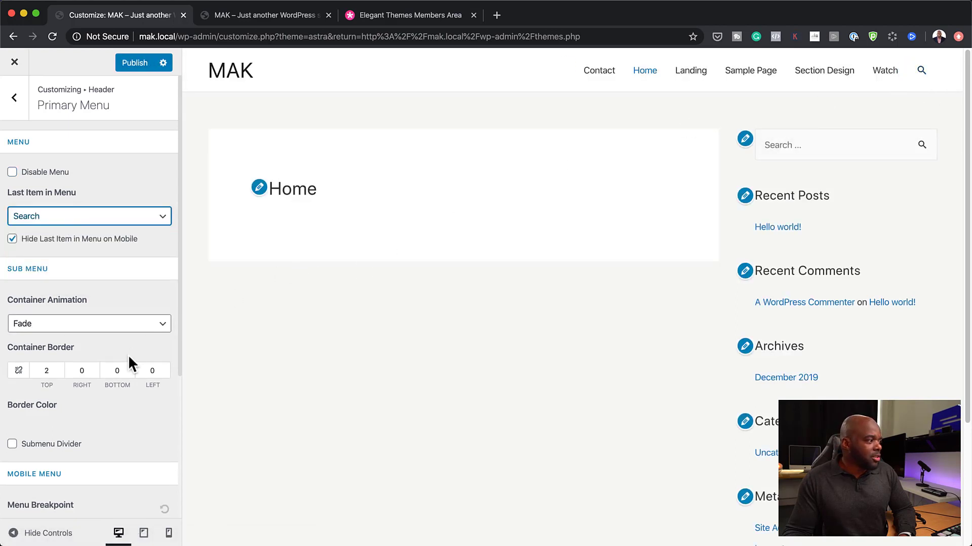
{"action": "scroll", "coordinate": [131, 364], "scroll_direction": "down", "scroll_amount": 5}
{"action": "scroll", "coordinate": [131, 364], "scroll_direction": "down", "scroll_amount": 4}
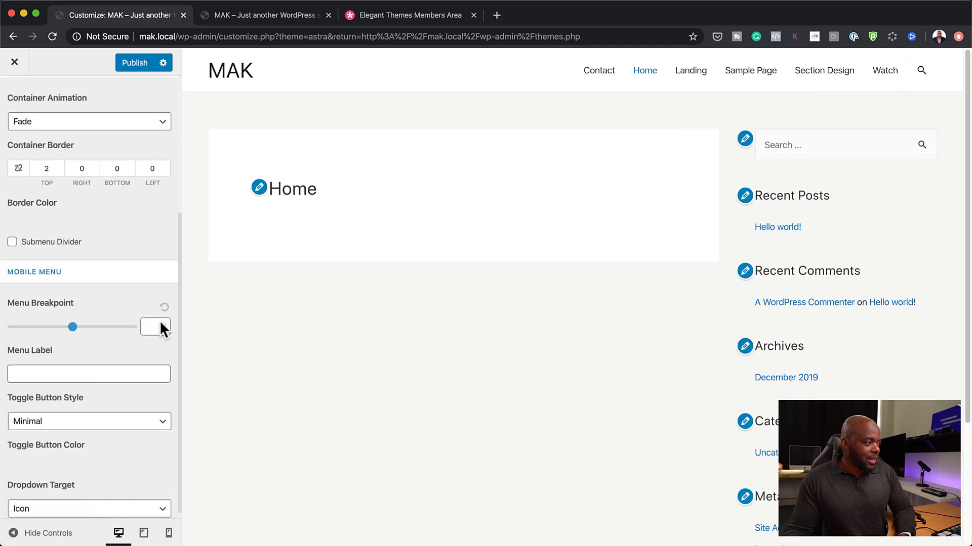
{"action": "left_click", "coordinate": [34, 371]}
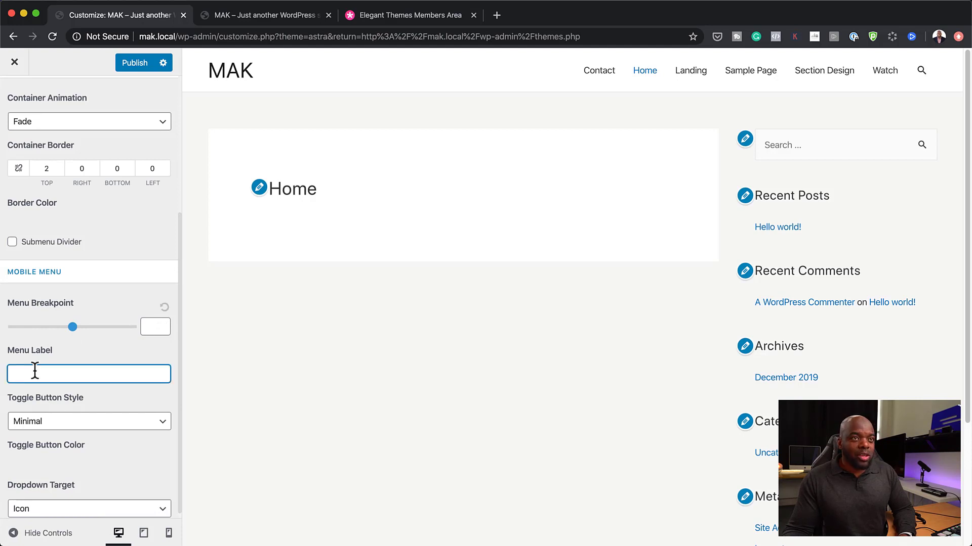
{"action": "scroll", "coordinate": [71, 303], "scroll_direction": "up", "scroll_amount": 8}
{"action": "mouse_move", "coordinate": [569, 69]}
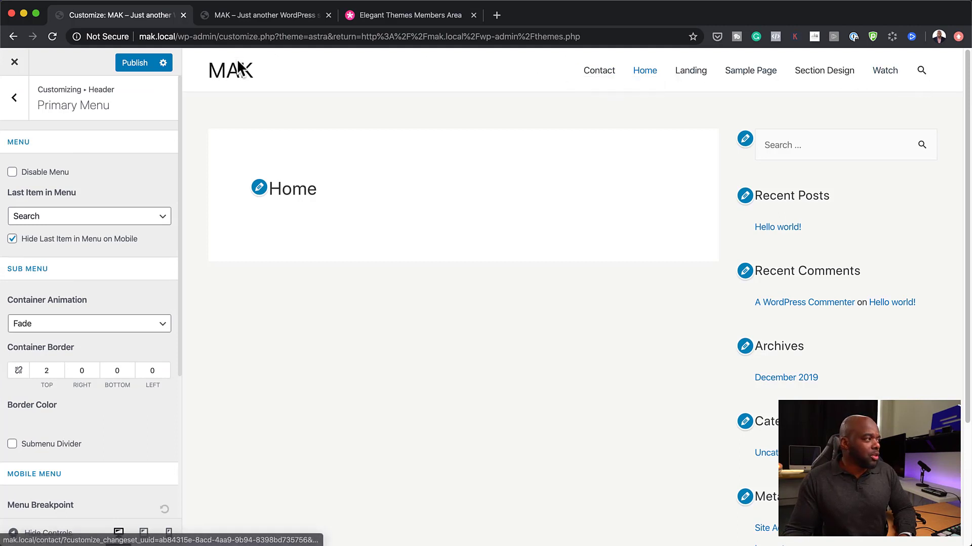
{"action": "left_click", "coordinate": [134, 63]}
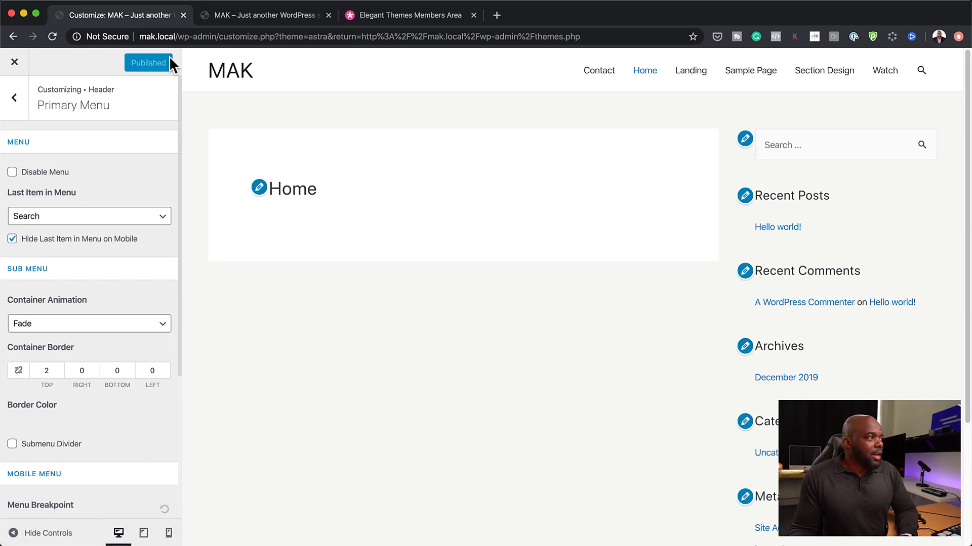
Reload the live site and check its header, page content and footer.
{"action": "left_click", "coordinate": [279, 17]}
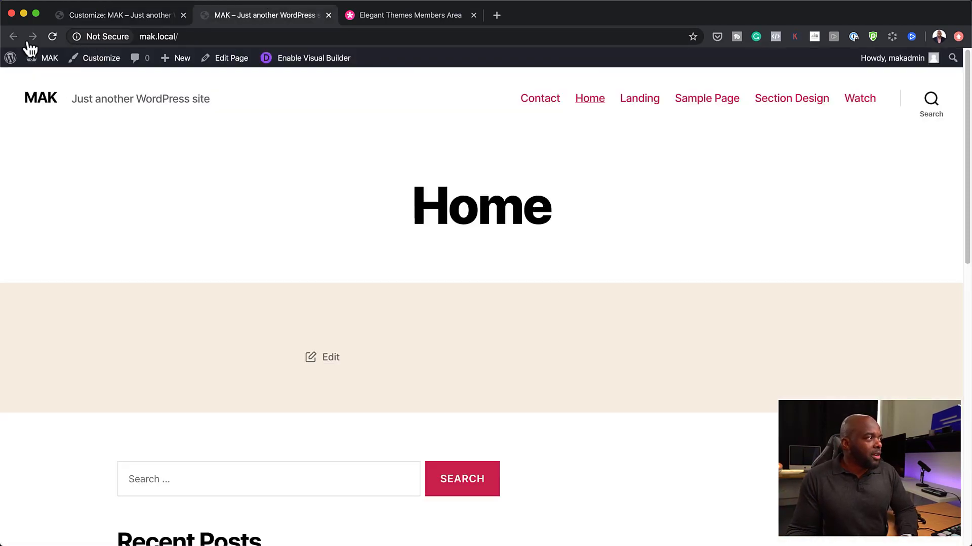
{"action": "left_click", "coordinate": [54, 35]}
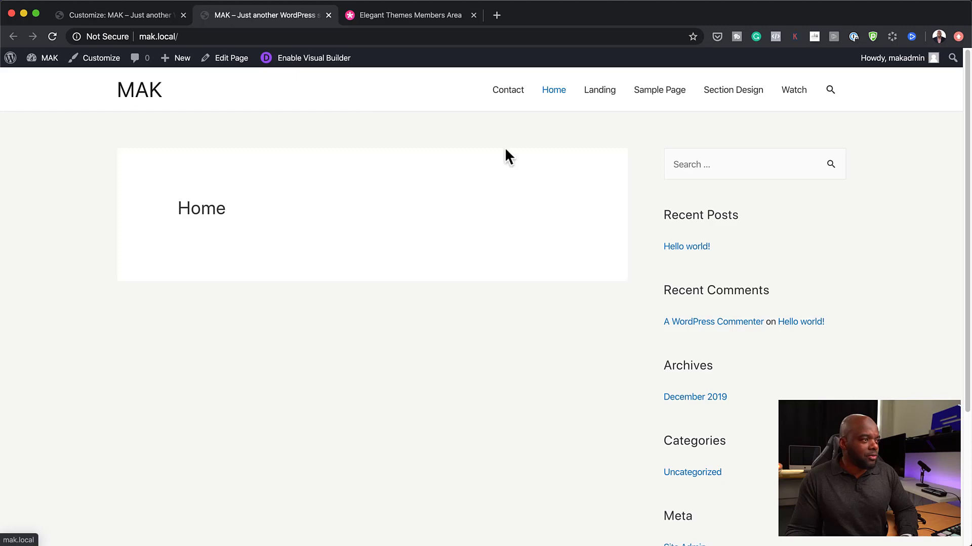
{"action": "scroll", "coordinate": [612, 446], "scroll_direction": "down", "scroll_amount": 5}
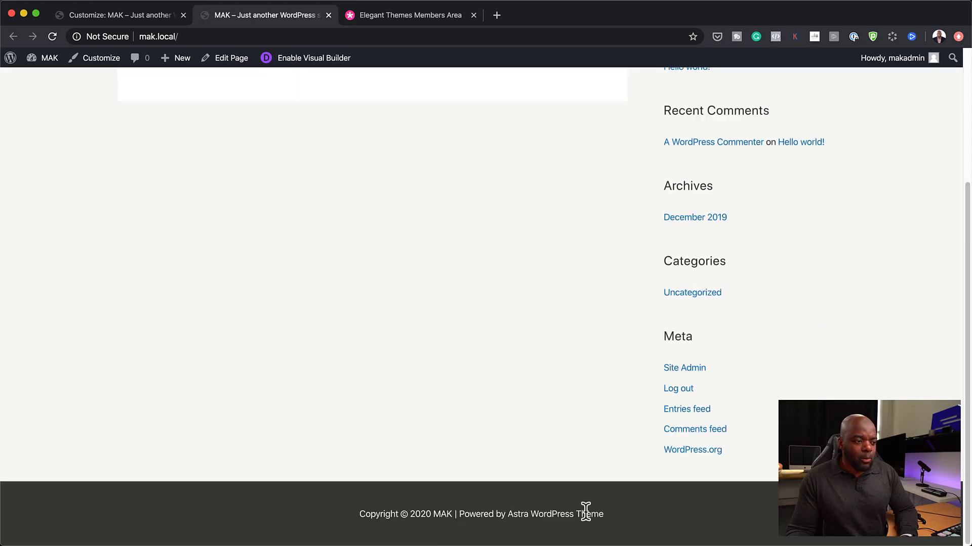
Return to the customizer, leave the Primary Menu settings and open the Footer Widgets settings to view the layout options.
{"action": "left_click", "coordinate": [114, 18]}
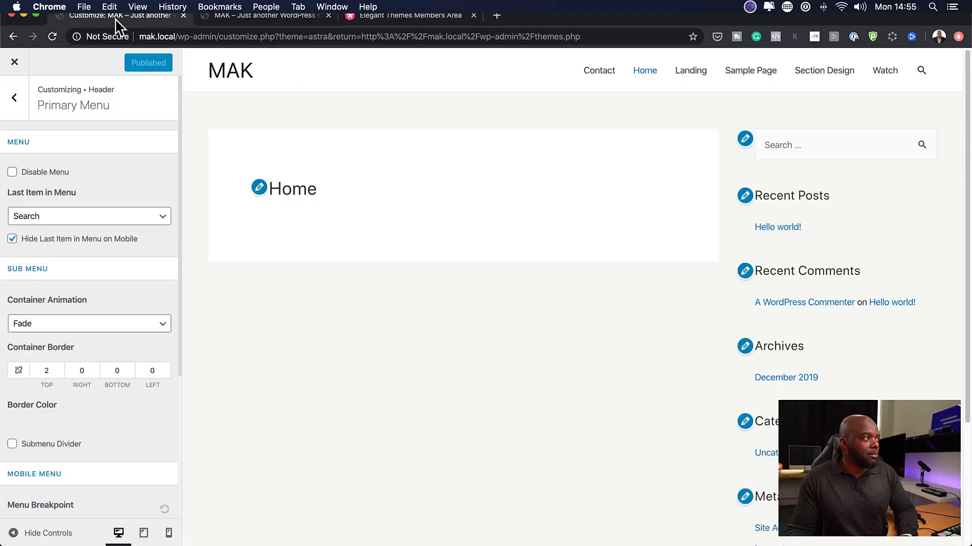
{"action": "scroll", "coordinate": [132, 449], "scroll_direction": "down", "scroll_amount": 4}
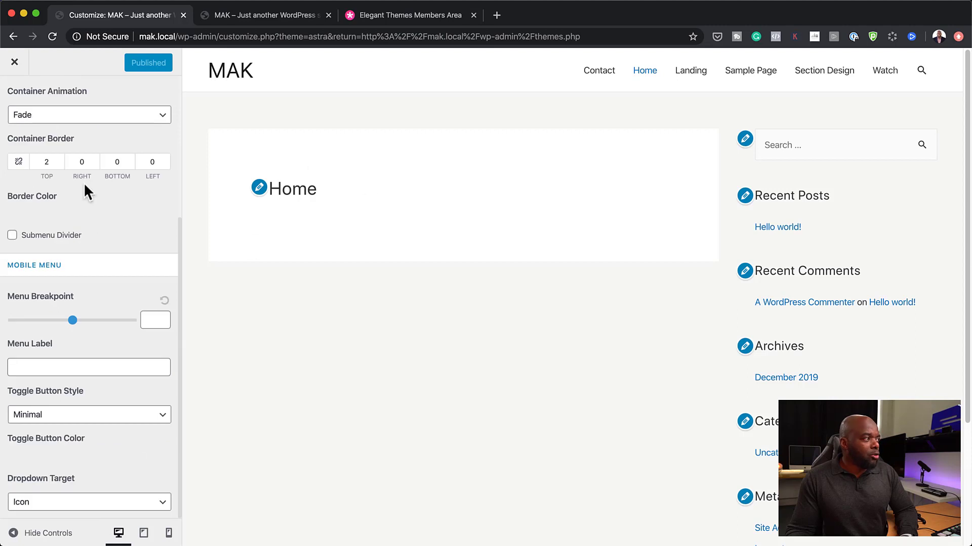
{"action": "scroll", "coordinate": [86, 192], "scroll_direction": "up", "scroll_amount": 4}
{"action": "left_click", "coordinate": [14, 107]}
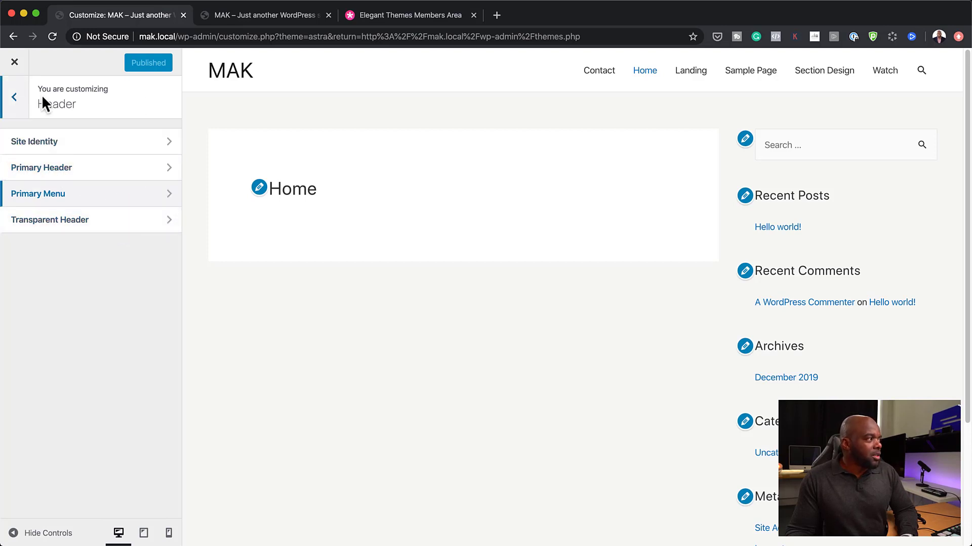
{"action": "left_click", "coordinate": [24, 100]}
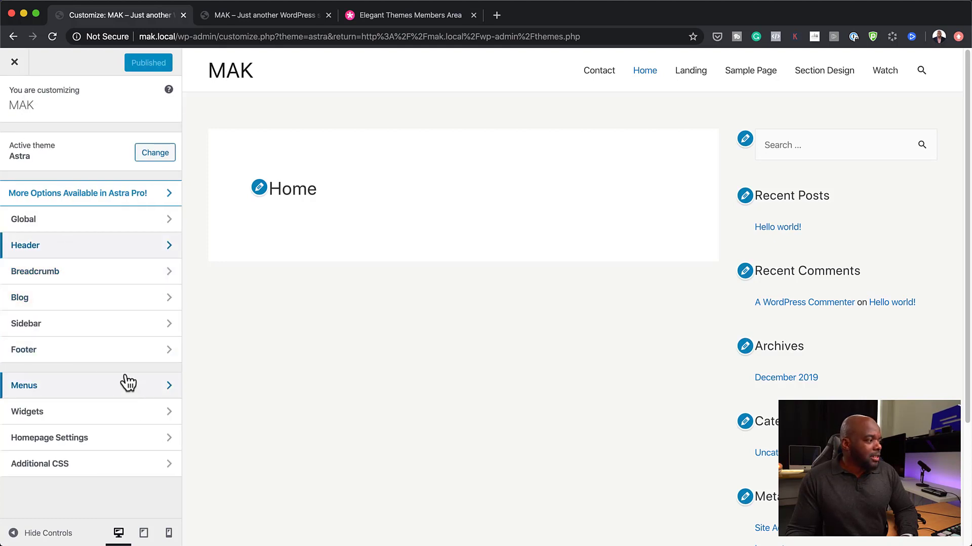
{"action": "left_click", "coordinate": [74, 353]}
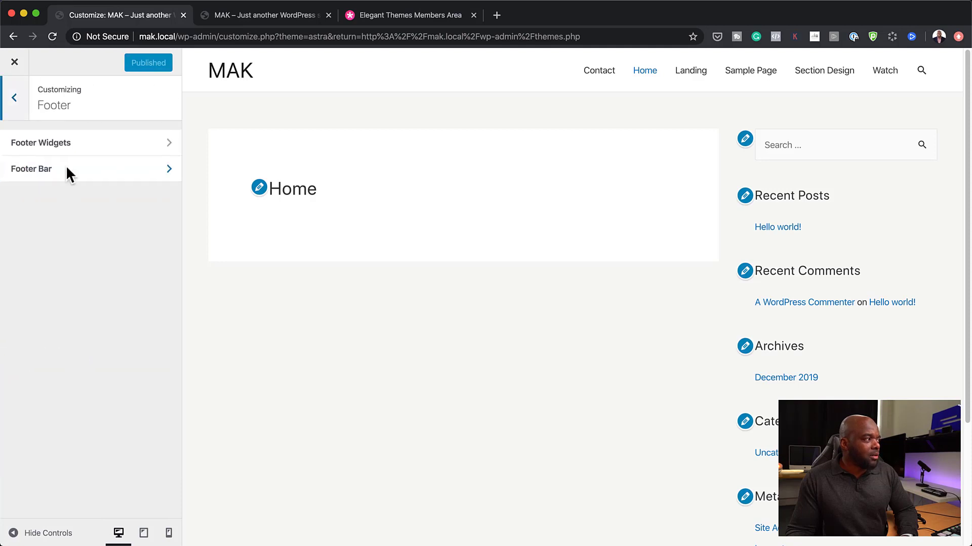
{"action": "left_click", "coordinate": [66, 147]}
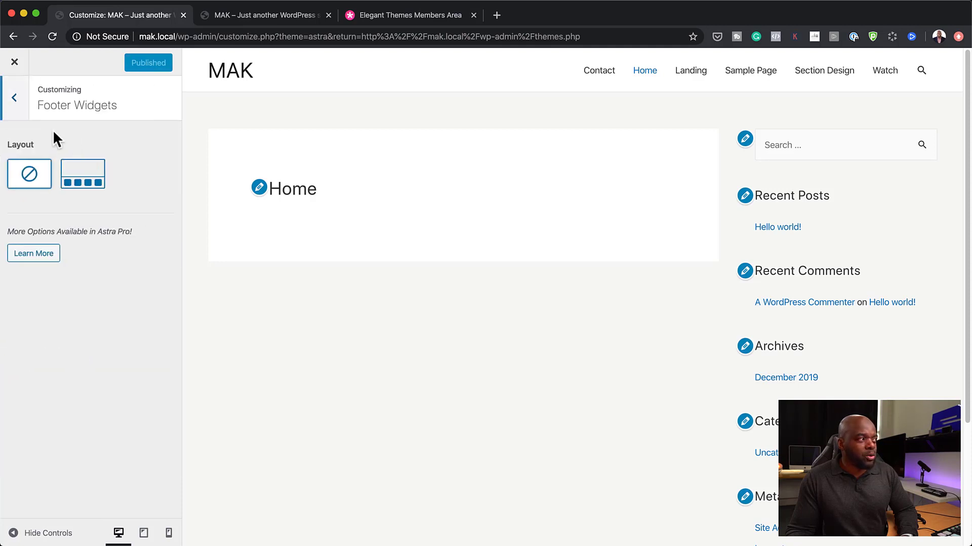
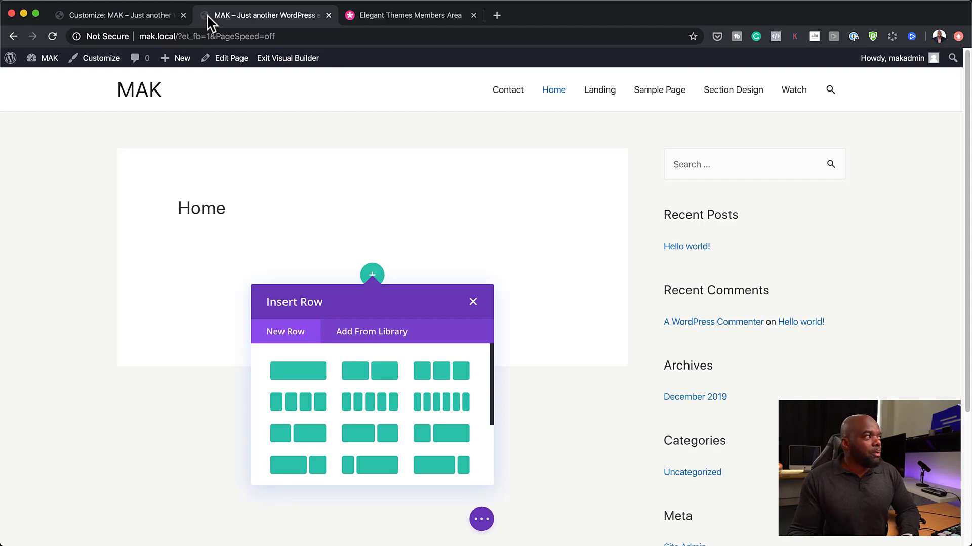
Return to the customizer and set the Global Container layout to Full Width / Stretched.
{"action": "left_click", "coordinate": [143, 15]}
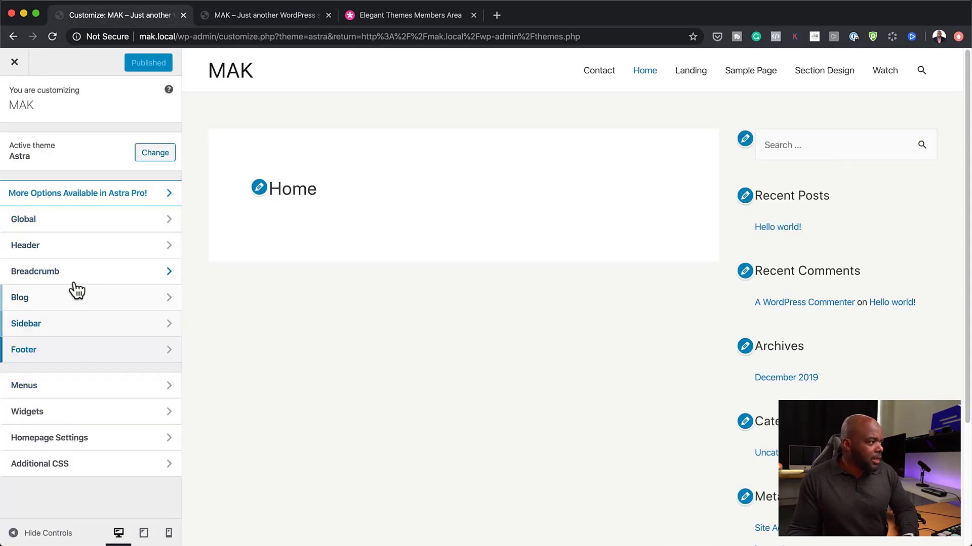
{"action": "left_click", "coordinate": [87, 232]}
{"action": "left_click", "coordinate": [85, 200]}
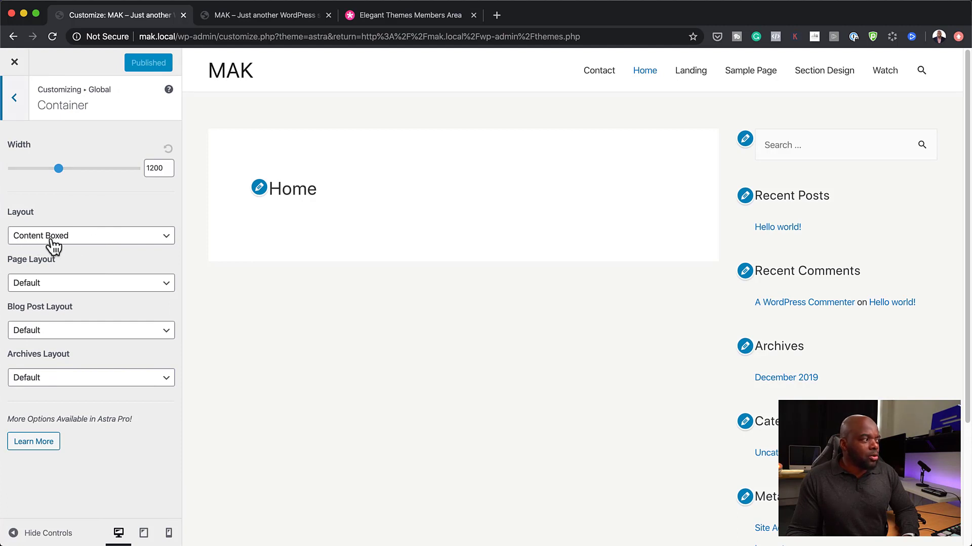
{"action": "left_click", "coordinate": [93, 240]}
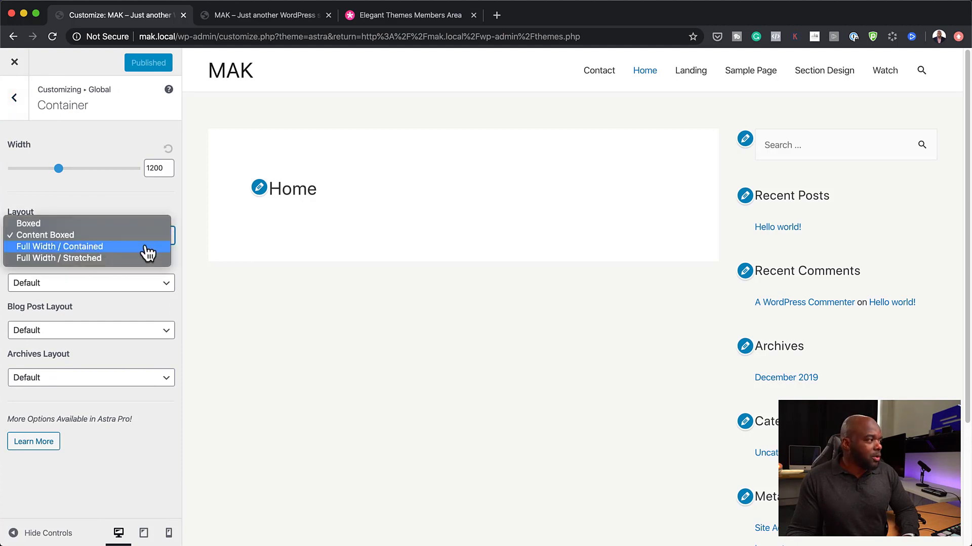
{"action": "left_click", "coordinate": [135, 258]}
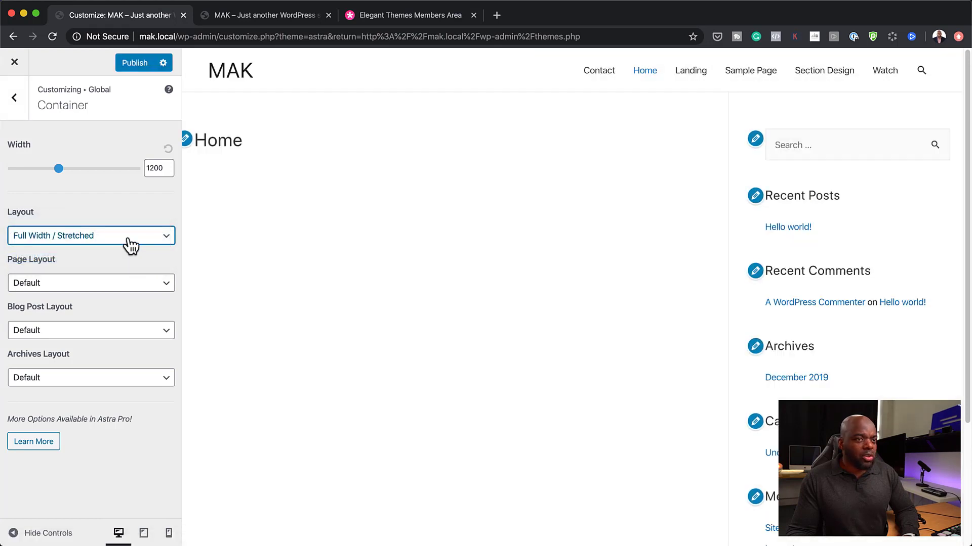
Set the container's Page Layout, Blog Post Layout and Archives Layout to Full Width / Contained.
{"action": "left_click", "coordinate": [84, 288]}
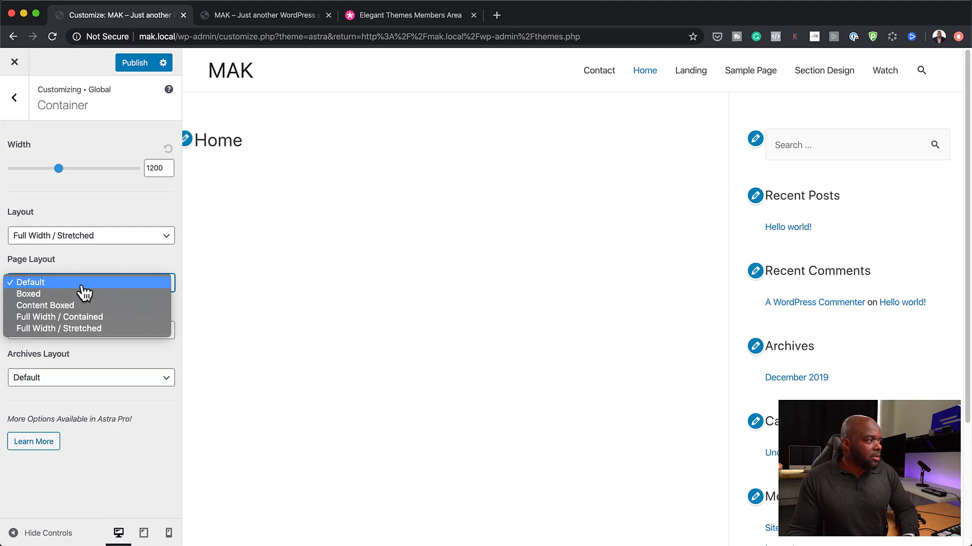
{"action": "left_click", "coordinate": [112, 318]}
{"action": "left_click", "coordinate": [115, 328]}
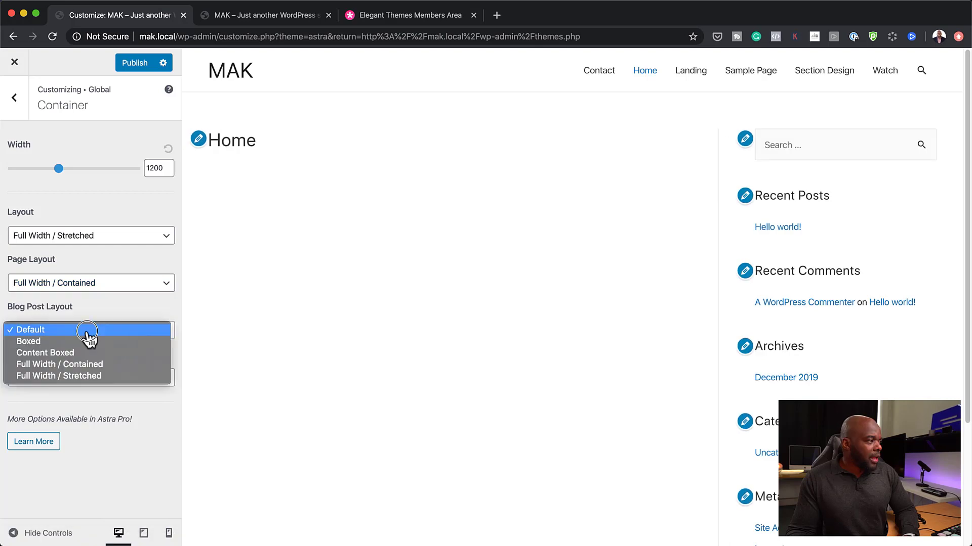
{"action": "left_click", "coordinate": [119, 364]}
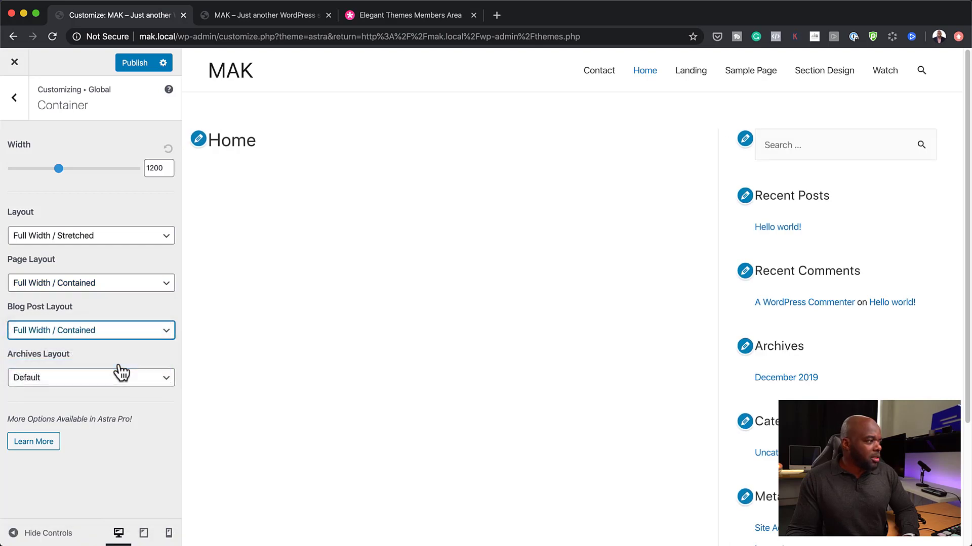
{"action": "left_click", "coordinate": [116, 389]}
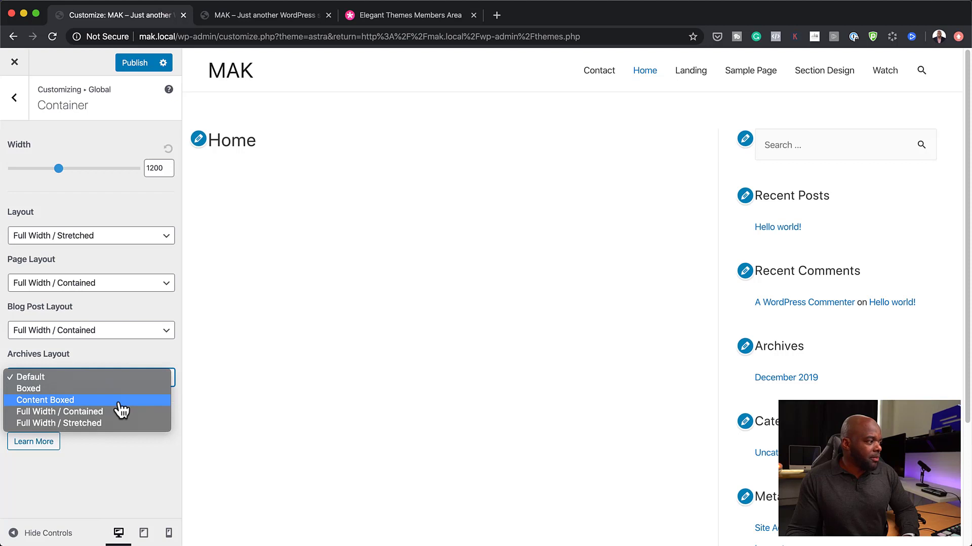
{"action": "left_click", "coordinate": [123, 412]}
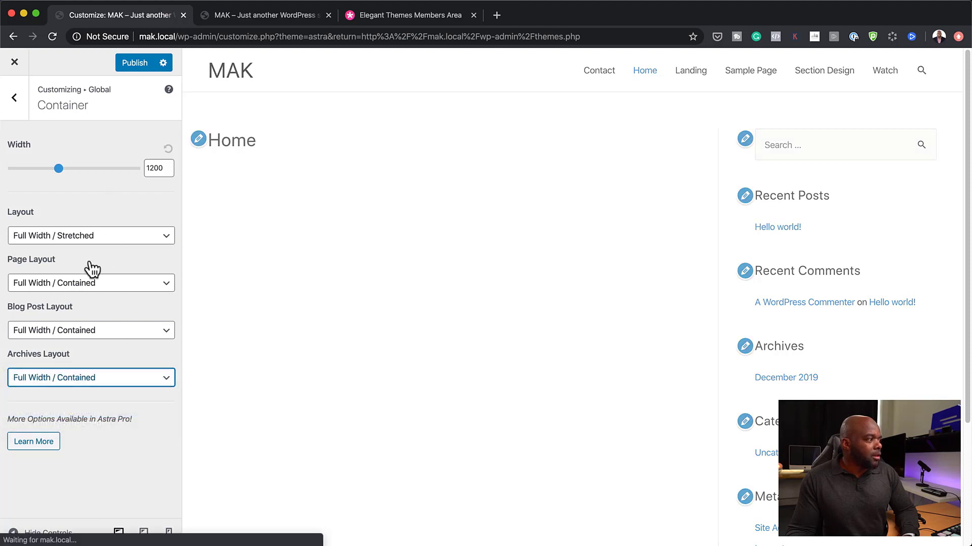
Change the main container Layout to Full Width / Contained and publish the changes.
{"action": "left_click", "coordinate": [100, 247]}
{"action": "left_click", "coordinate": [113, 223]}
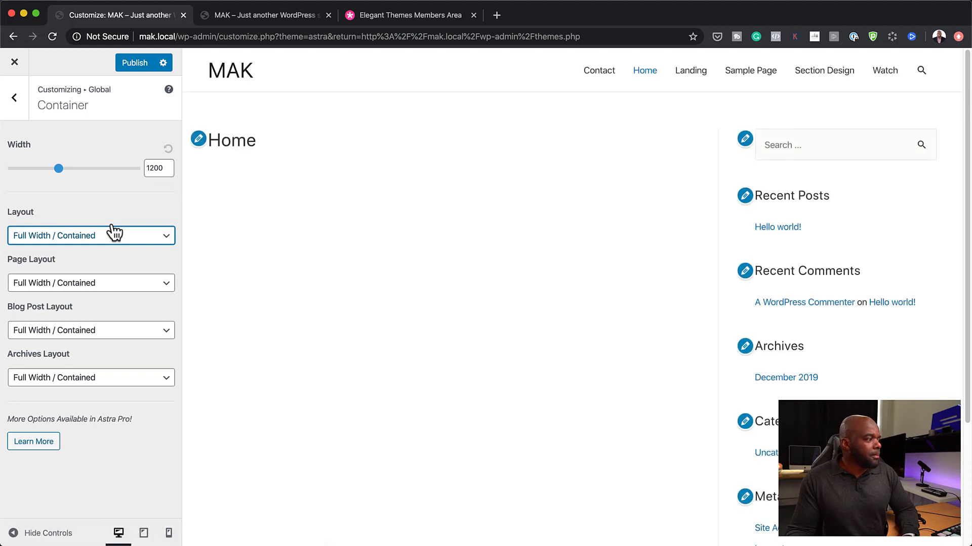
{"action": "left_click", "coordinate": [138, 66]}
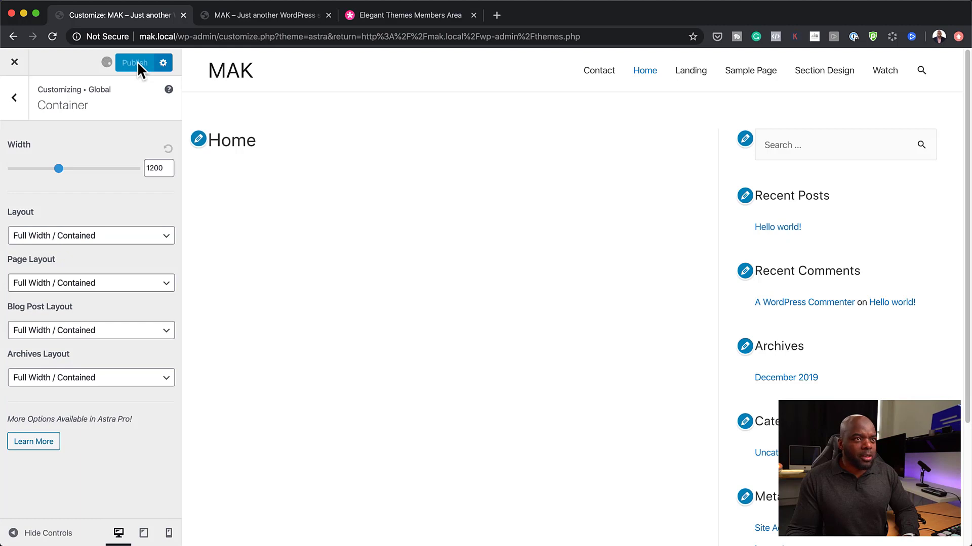
Reload the Home page in the Divi Visual Builder, confirming the reload, to check the container layout.
{"action": "left_click", "coordinate": [291, 15]}
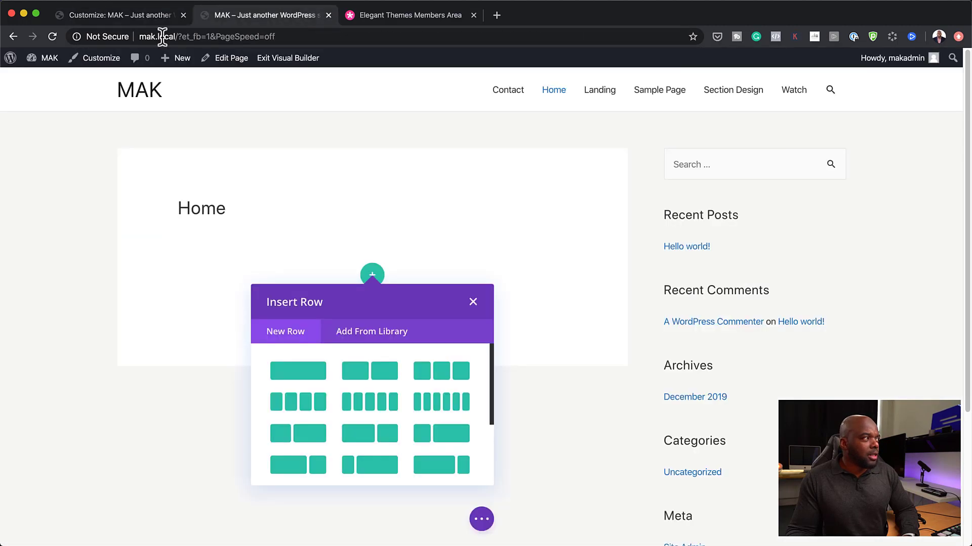
{"action": "left_click", "coordinate": [52, 36]}
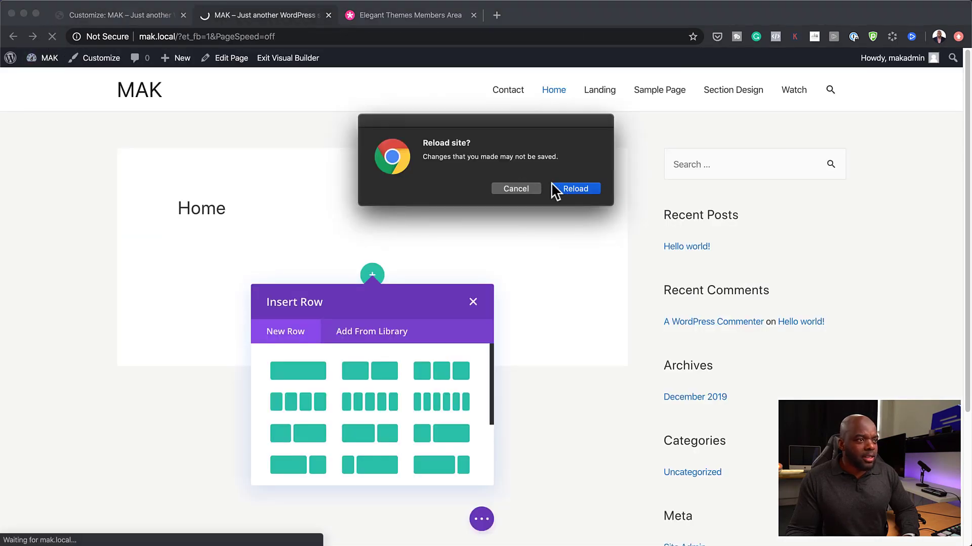
{"action": "left_click", "coordinate": [570, 188]}
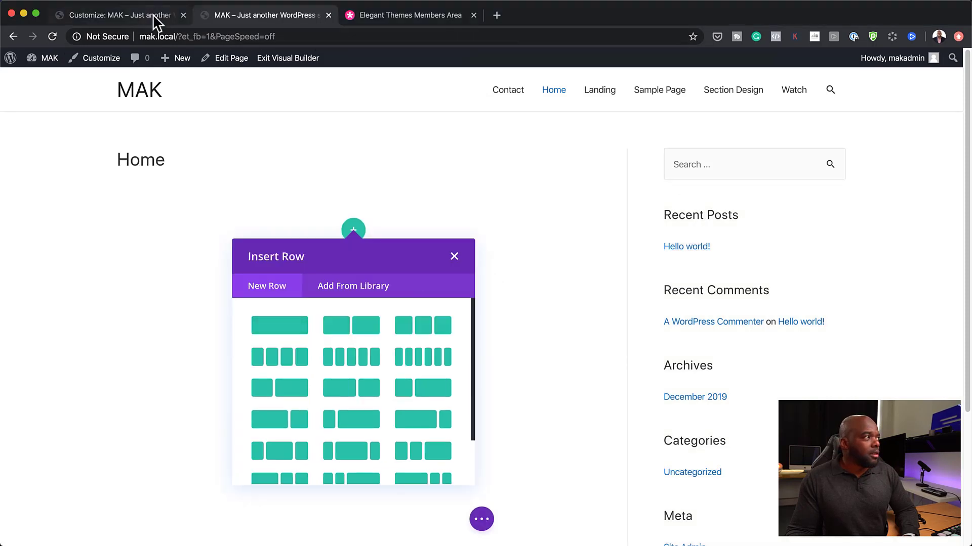
Return to the customizer and set the Default Layout in the Sidebar settings to No Sidebar.
{"action": "left_click", "coordinate": [152, 15]}
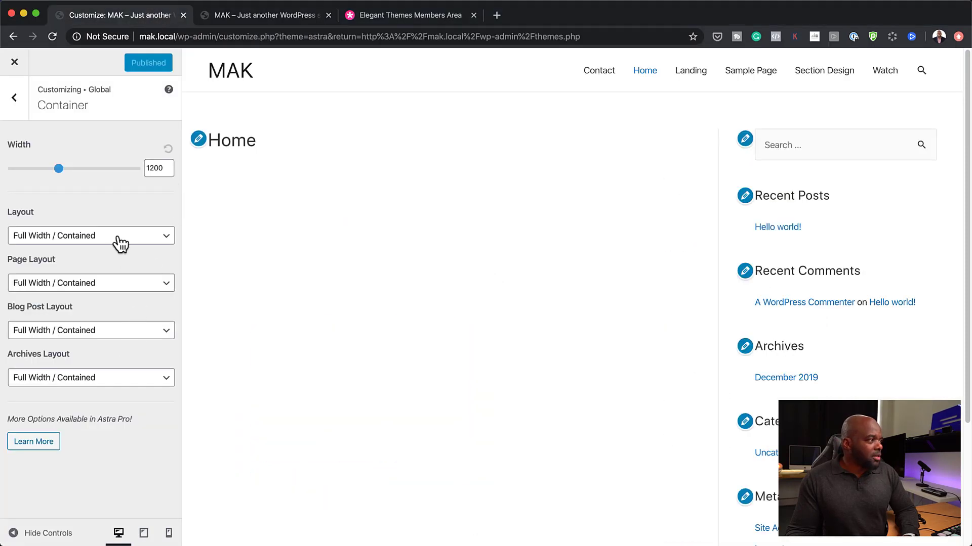
{"action": "left_click", "coordinate": [16, 100]}
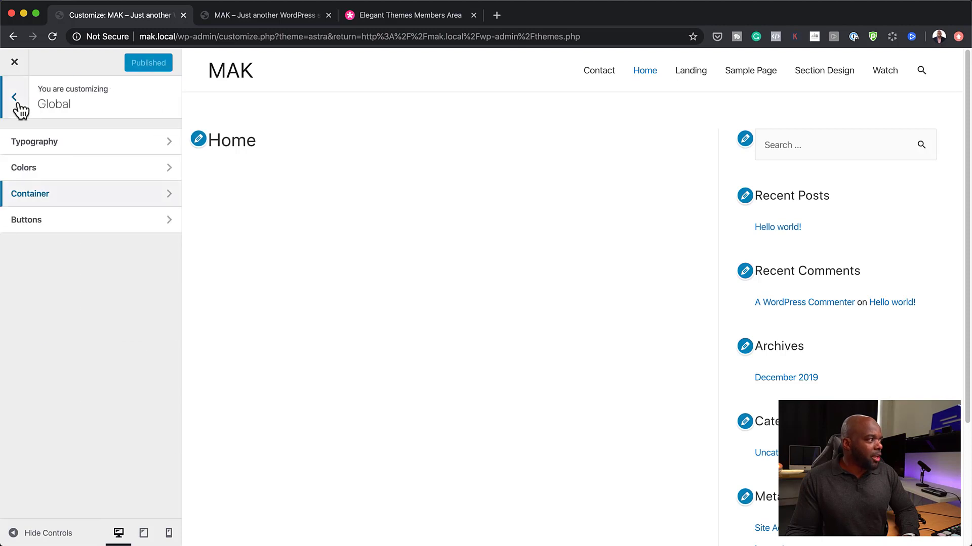
{"action": "left_click", "coordinate": [18, 107]}
{"action": "left_click", "coordinate": [78, 330]}
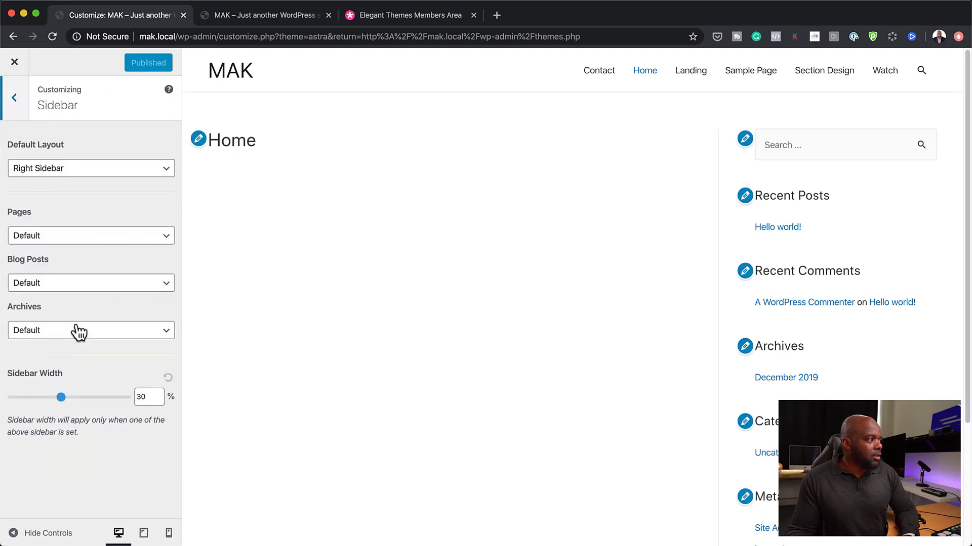
{"action": "left_click", "coordinate": [58, 172]}
{"action": "left_click", "coordinate": [71, 145]}
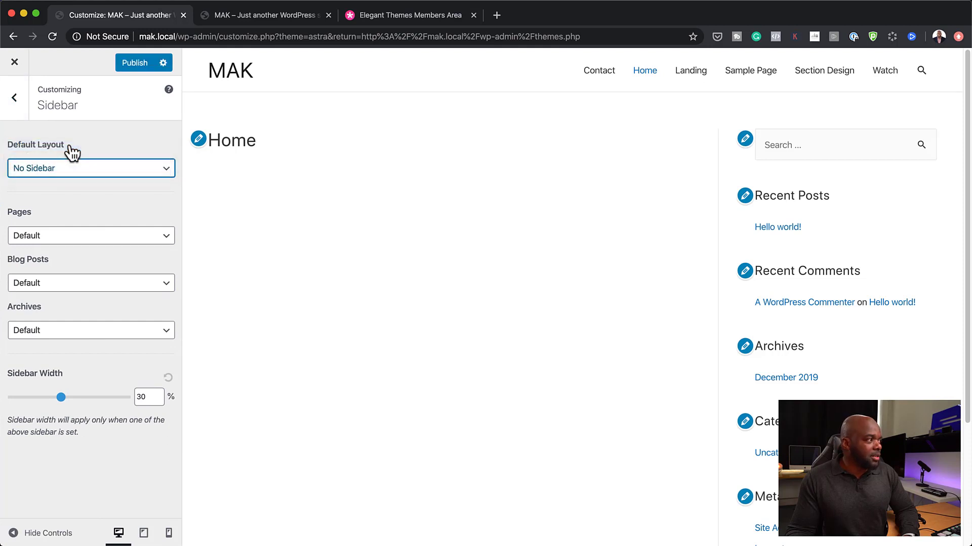
Set the Pages layout in the Sidebar settings to No Sidebar and publish the changes.
{"action": "left_click", "coordinate": [80, 237]}
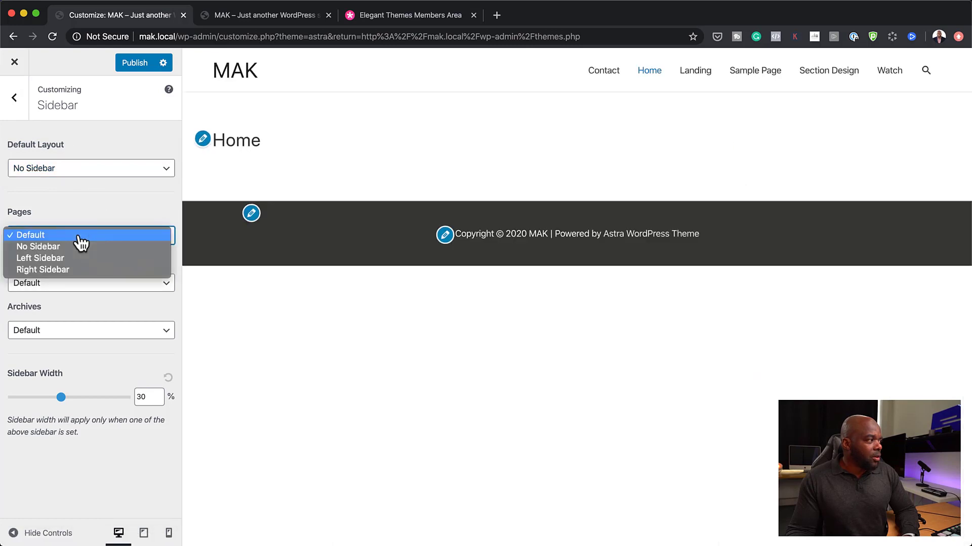
{"action": "left_click", "coordinate": [80, 247]}
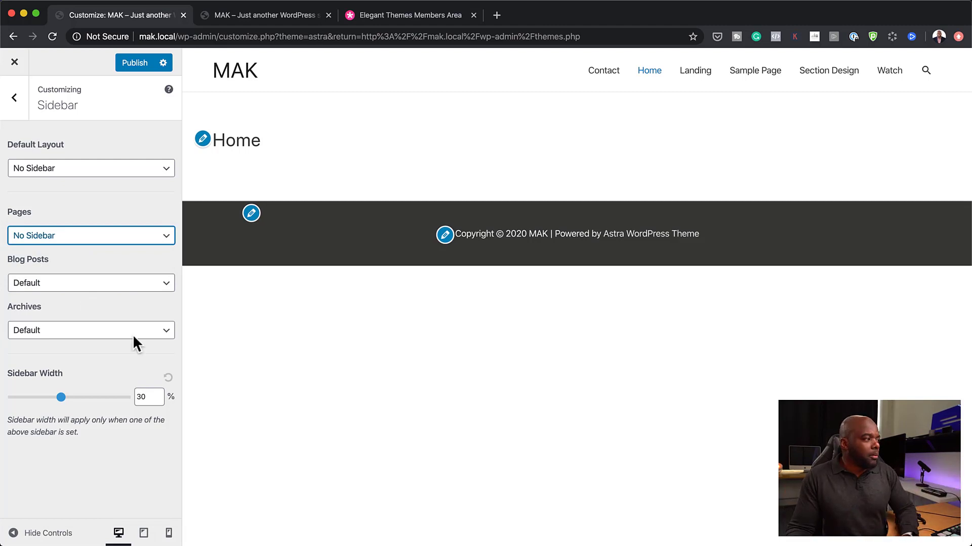
{"action": "left_click", "coordinate": [134, 62]}
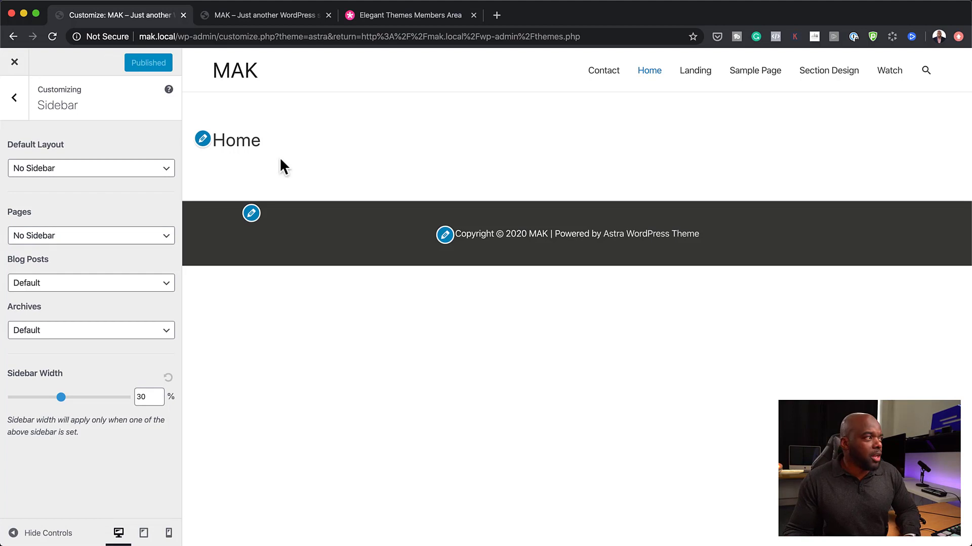
Reload the Home page in the Divi Visual Builder to check the sidebar setting, and cancel the repeated reload request.
{"action": "left_click", "coordinate": [268, 15]}
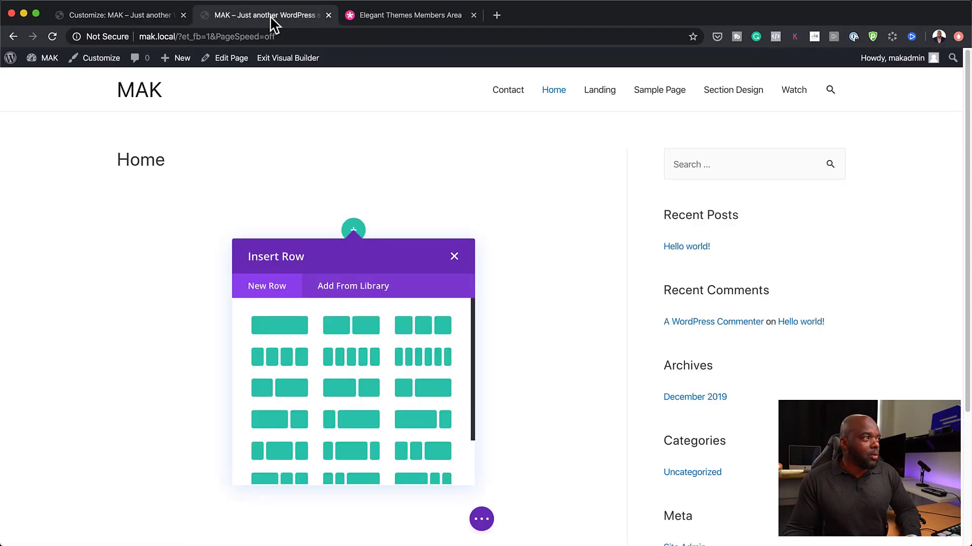
{"action": "left_click", "coordinate": [54, 37]}
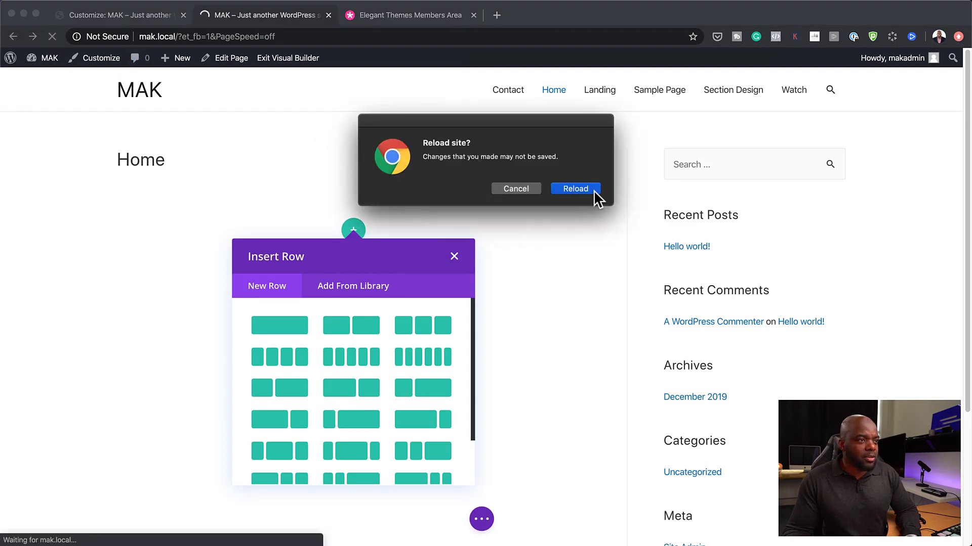
{"action": "left_click", "coordinate": [593, 190]}
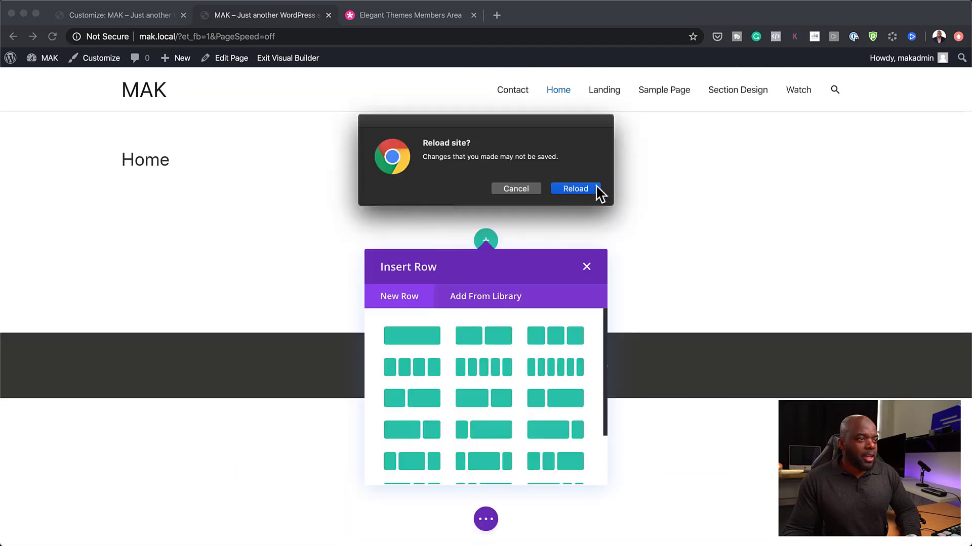
{"action": "left_click", "coordinate": [503, 187]}
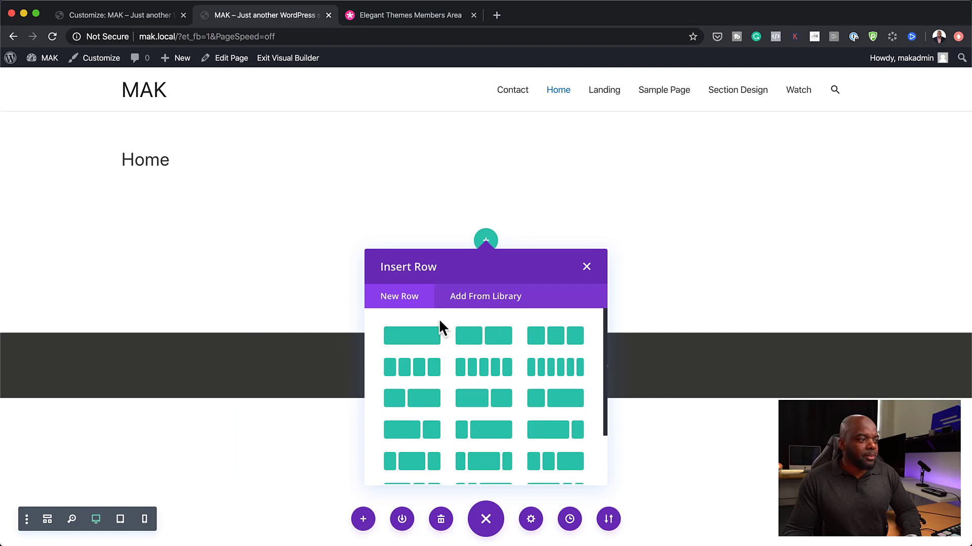
Insert a single-column row with a Blurb module on the Home page, keeping the module's default content.
{"action": "left_click", "coordinate": [425, 341]}
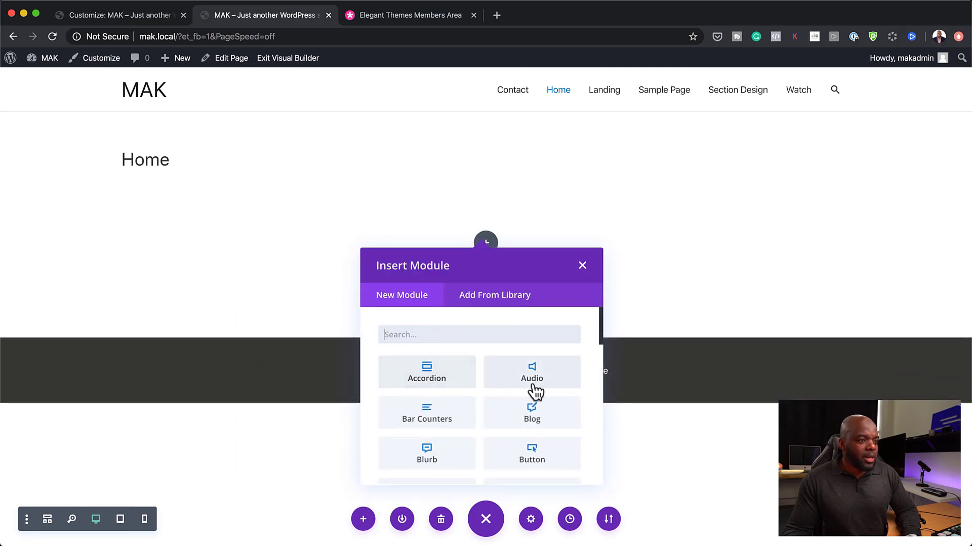
{"action": "scroll", "coordinate": [534, 395], "scroll_direction": "down", "scroll_amount": 3}
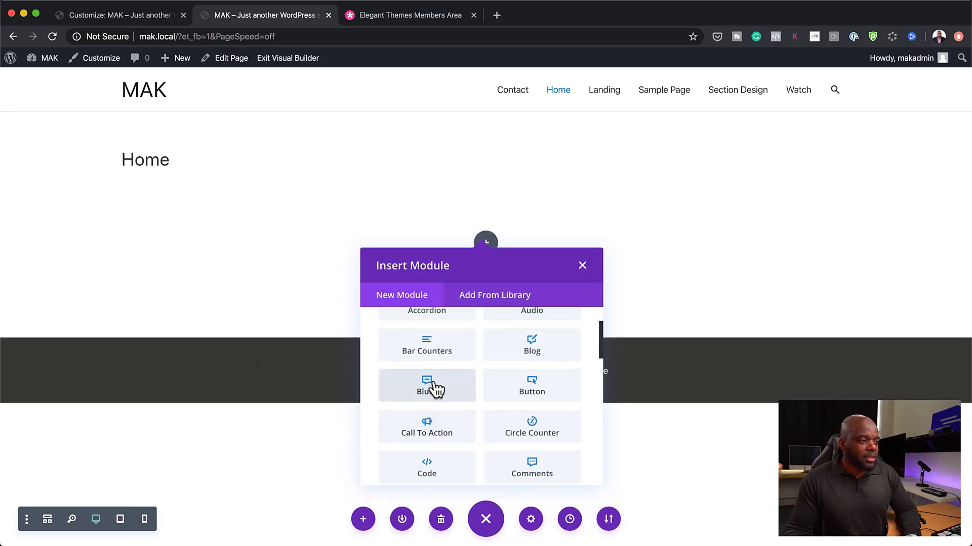
{"action": "left_click", "coordinate": [434, 389]}
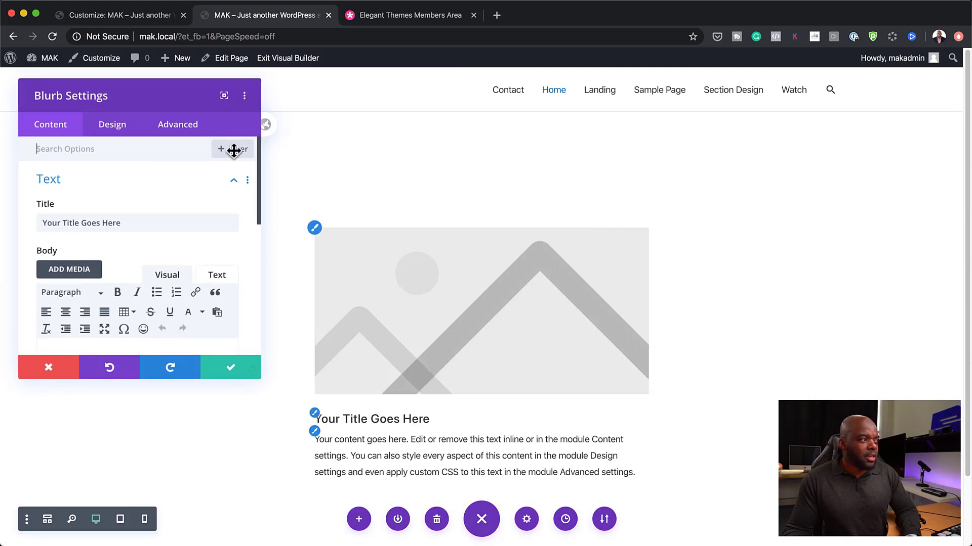
{"action": "left_click", "coordinate": [231, 371]}
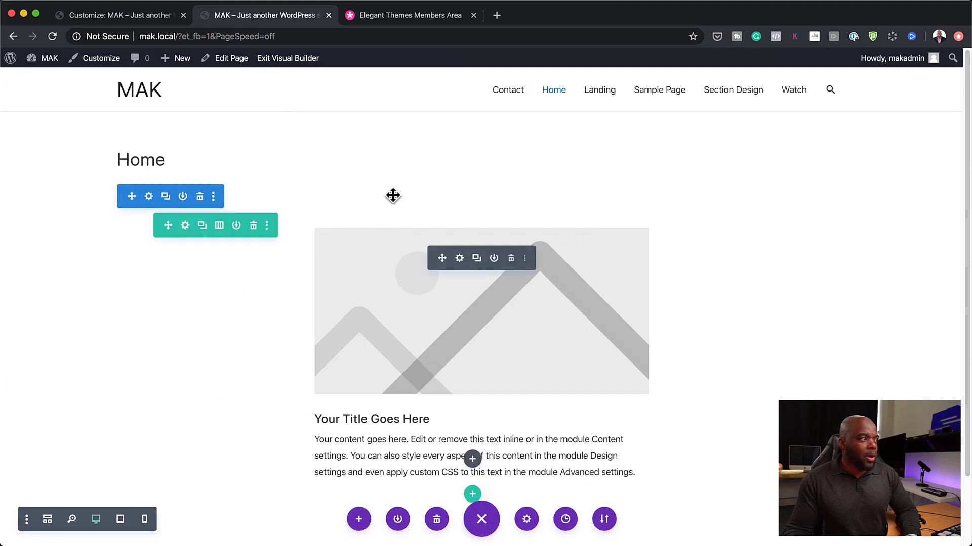
Exit the Visual Builder and open the Home page in the WordPress block editor, dismissing the welcome guide.
{"action": "double_click", "coordinate": [130, 161]}
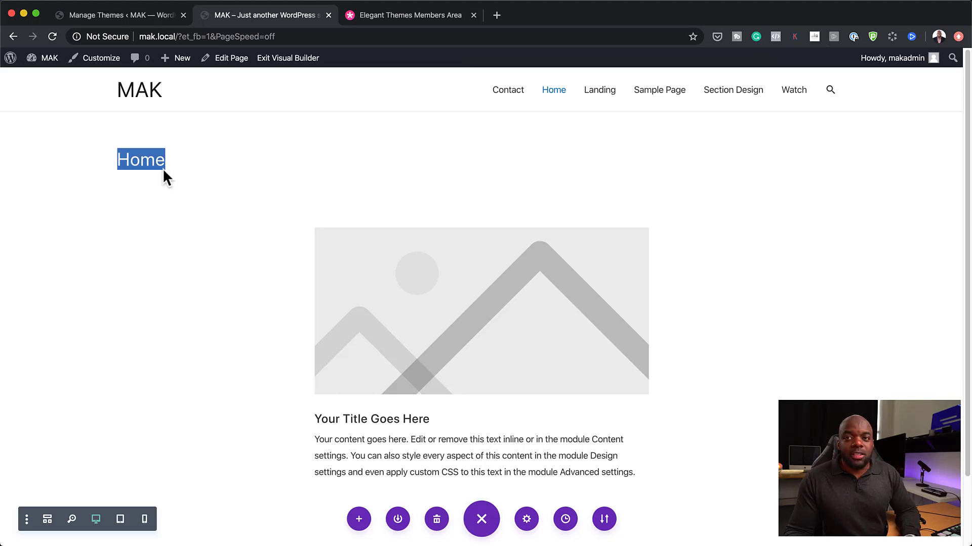
{"action": "left_click", "coordinate": [284, 60]}
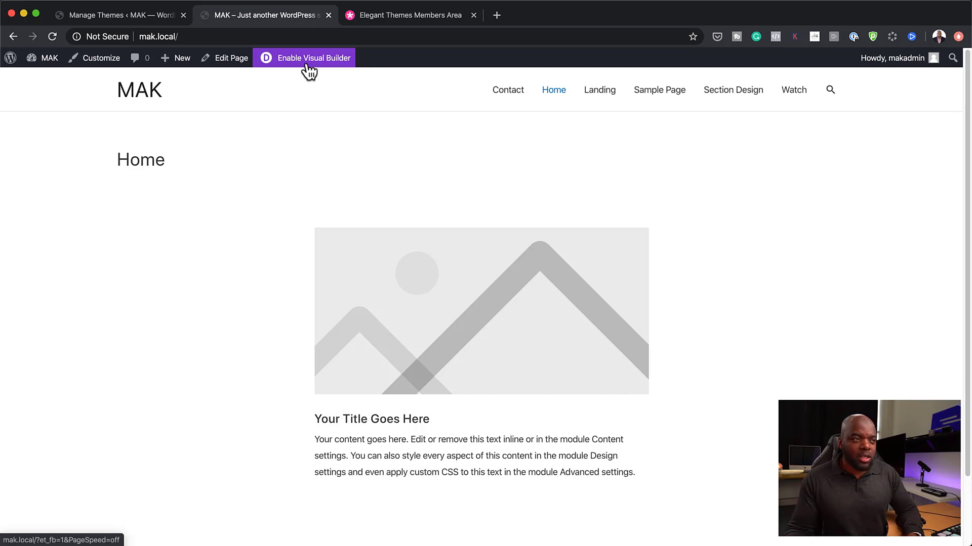
{"action": "left_click", "coordinate": [233, 60]}
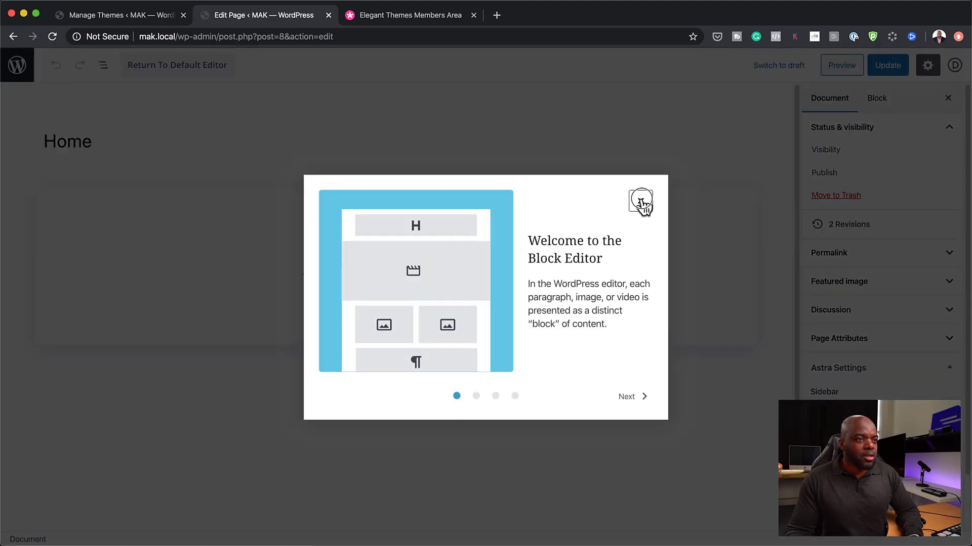
{"action": "left_click", "coordinate": [641, 202]}
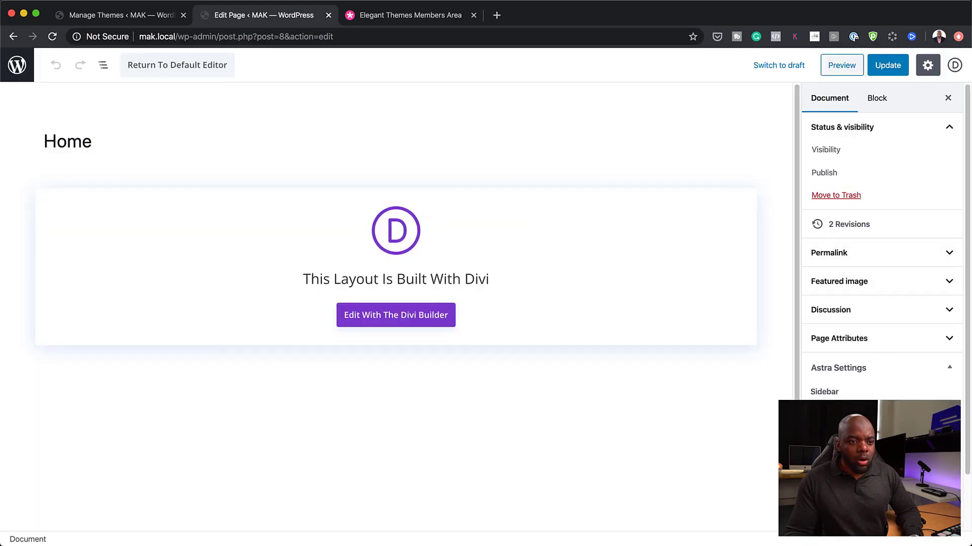
Disable the Home page's title in its Astra Settings, leaving Sidebar on Customizer Setting, and update the page.
{"action": "scroll", "coordinate": [881, 253], "scroll_direction": "down", "scroll_amount": 3}
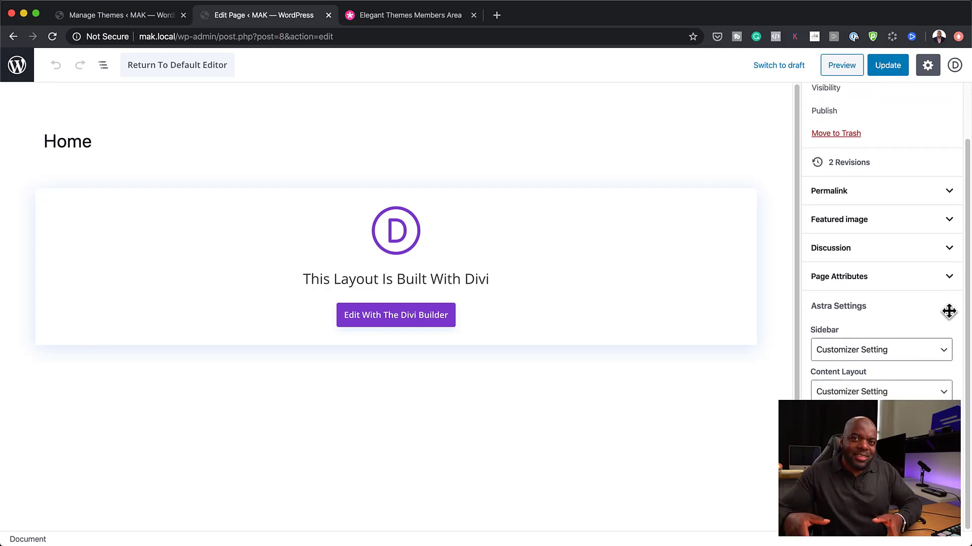
{"action": "left_click", "coordinate": [915, 360]}
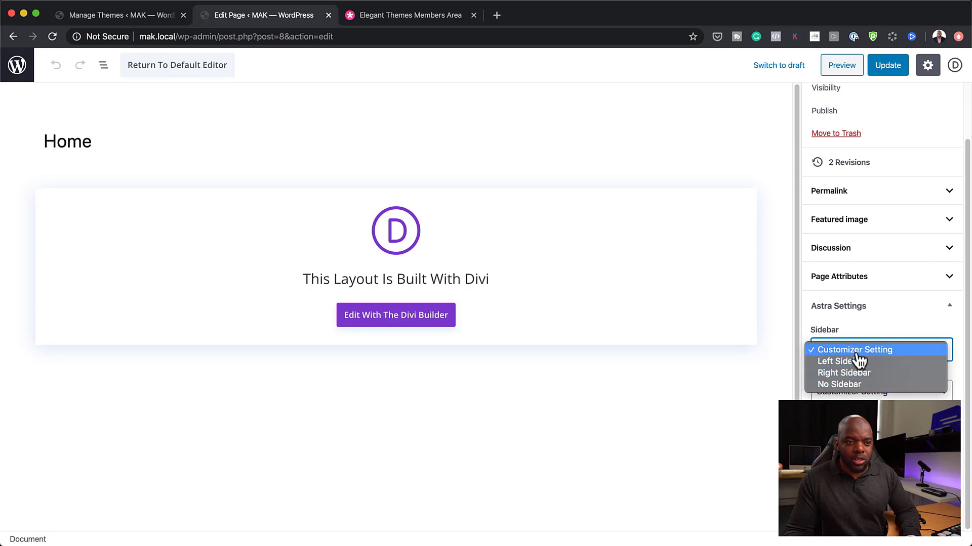
{"action": "left_click", "coordinate": [936, 330]}
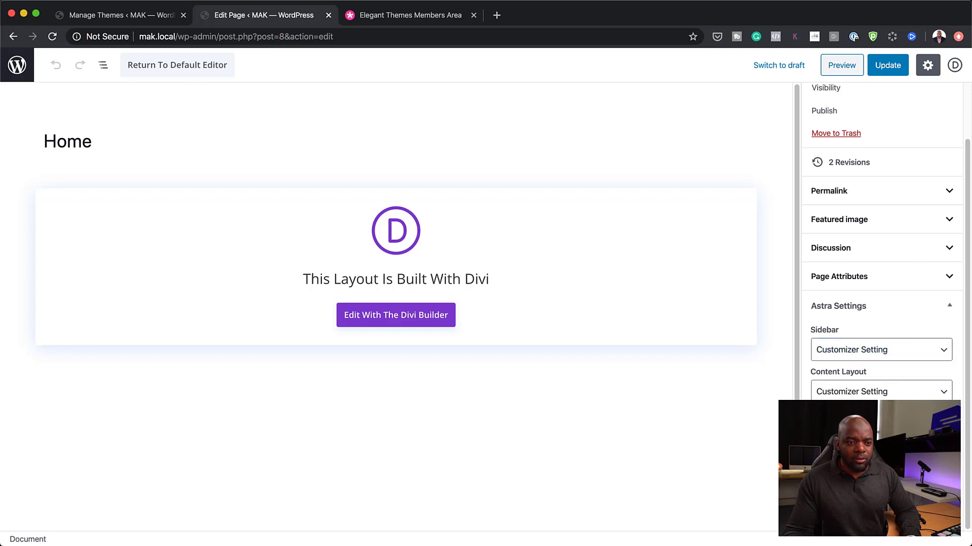
{"action": "left_click", "coordinate": [894, 65]}
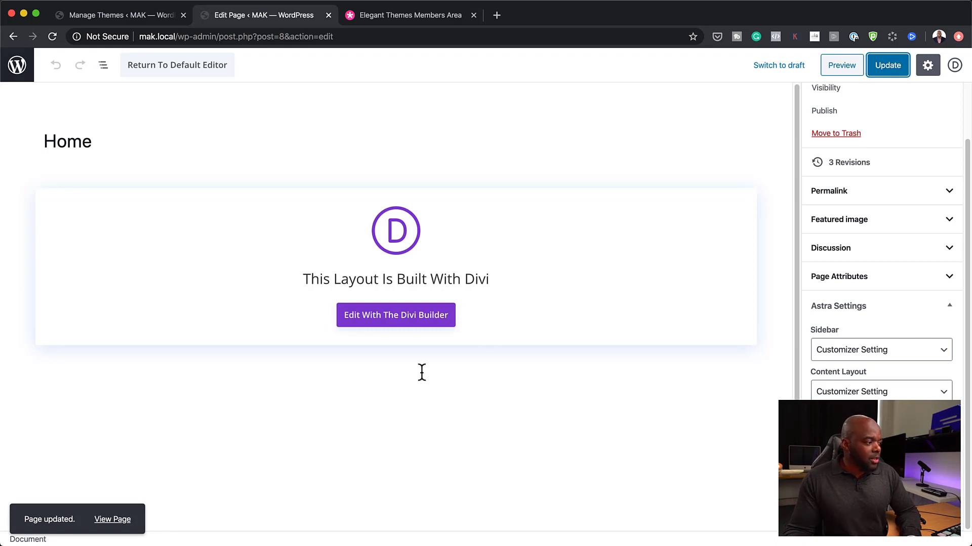
View the updated Home page on the site to check its title area and content.
{"action": "left_click", "coordinate": [111, 521]}
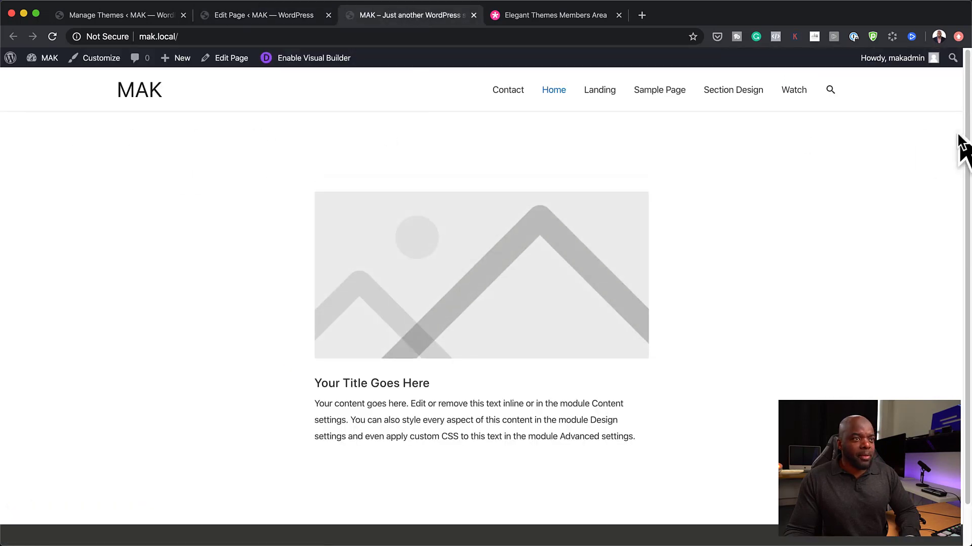
{"action": "scroll", "coordinate": [843, 281], "scroll_direction": "down", "scroll_amount": 2}
{"action": "scroll", "coordinate": [398, 95], "scroll_direction": "up", "scroll_amount": 2}
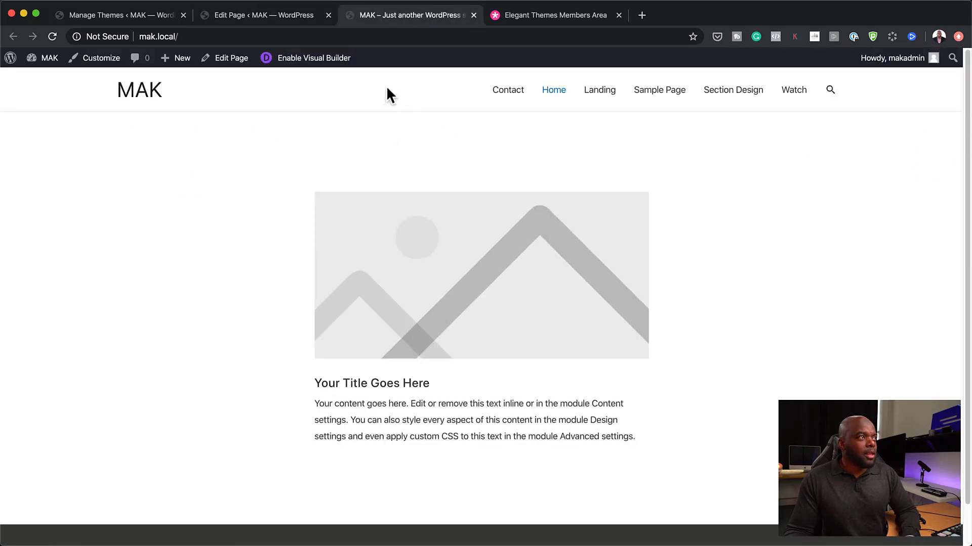
Edit the Home page with the Divi Builder and load a premade layout from the Restaurant layout pack.
{"action": "left_click", "coordinate": [270, 22]}
{"action": "left_click", "coordinate": [384, 328]}
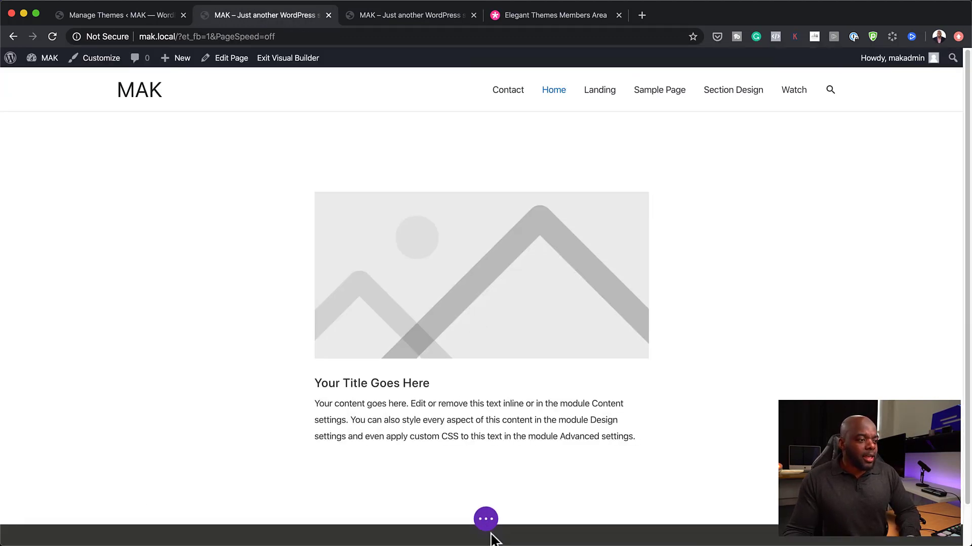
{"action": "left_click", "coordinate": [485, 518]}
{"action": "left_click", "coordinate": [360, 520]}
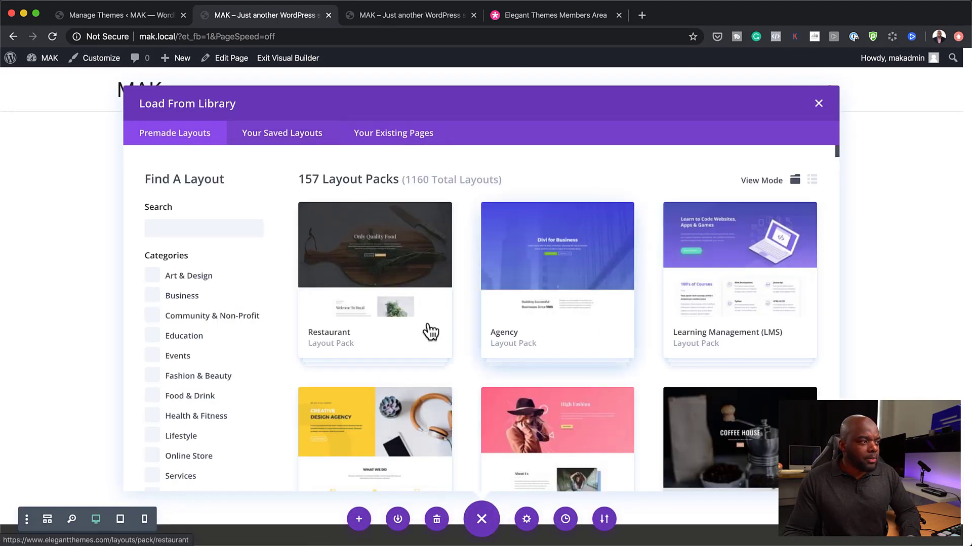
{"action": "left_click", "coordinate": [365, 348]}
{"action": "left_click", "coordinate": [383, 431]}
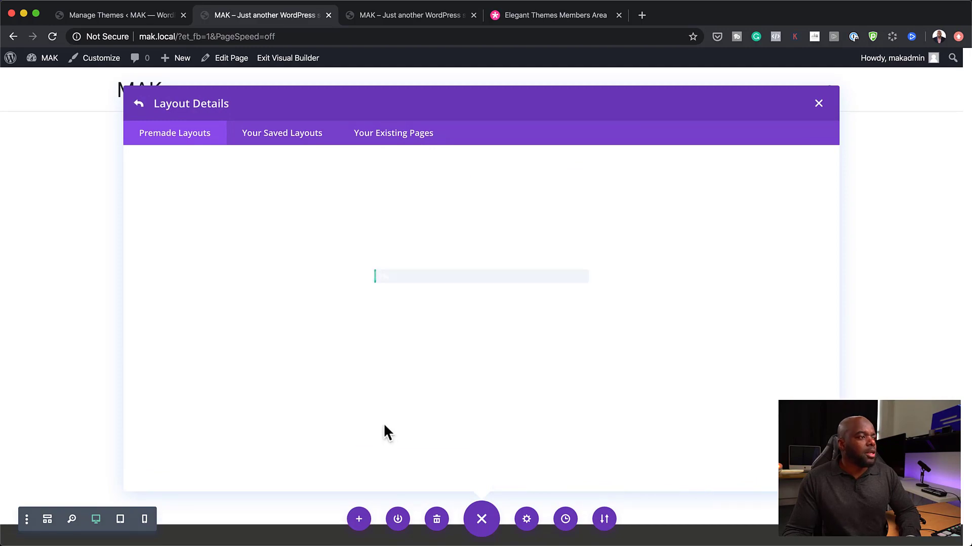
Examine how wide the sections of the imported Restaurant layout run down the whole Home page.
{"action": "scroll", "coordinate": [734, 326], "scroll_direction": "down", "scroll_amount": 10}
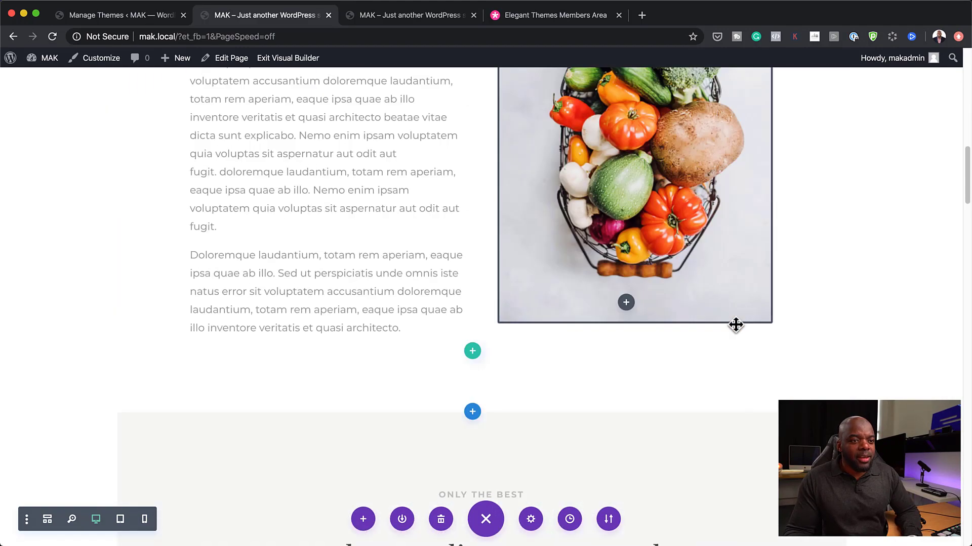
{"action": "scroll", "coordinate": [736, 325], "scroll_direction": "down", "scroll_amount": 15}
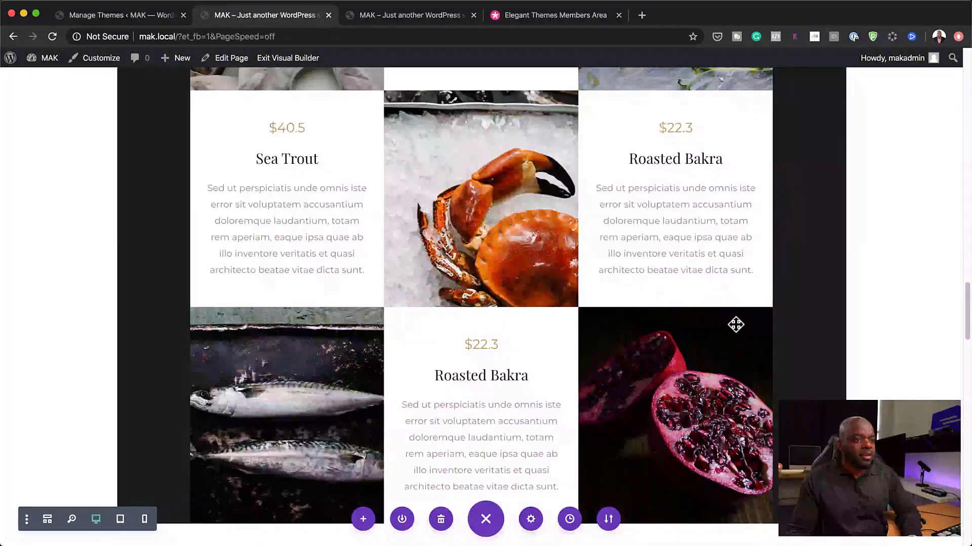
{"action": "scroll", "coordinate": [735, 324], "scroll_direction": "down", "scroll_amount": 10}
{"action": "scroll", "coordinate": [736, 325], "scroll_direction": "up", "scroll_amount": 15}
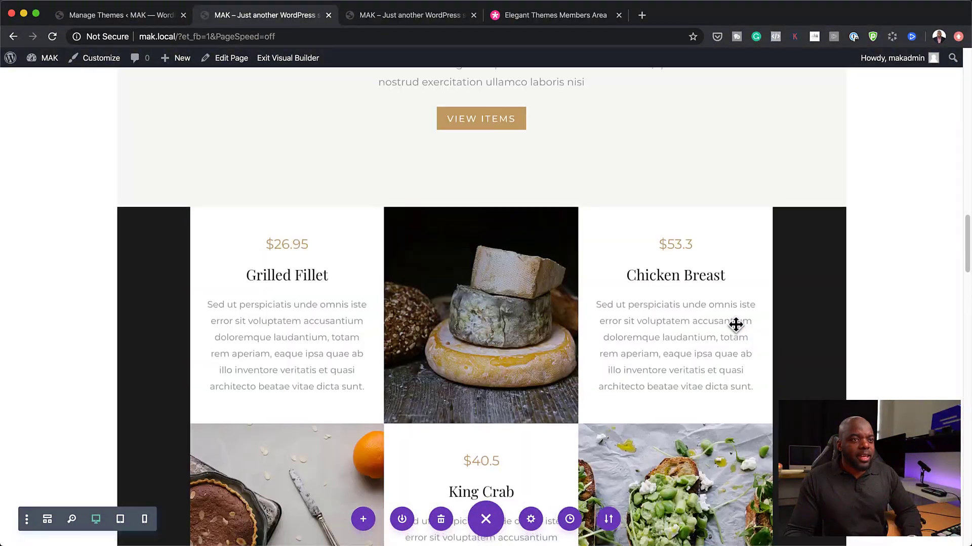
{"action": "scroll", "coordinate": [735, 325], "scroll_direction": "up", "scroll_amount": 15}
{"action": "scroll", "coordinate": [794, 312], "scroll_direction": "up", "scroll_amount": 5}
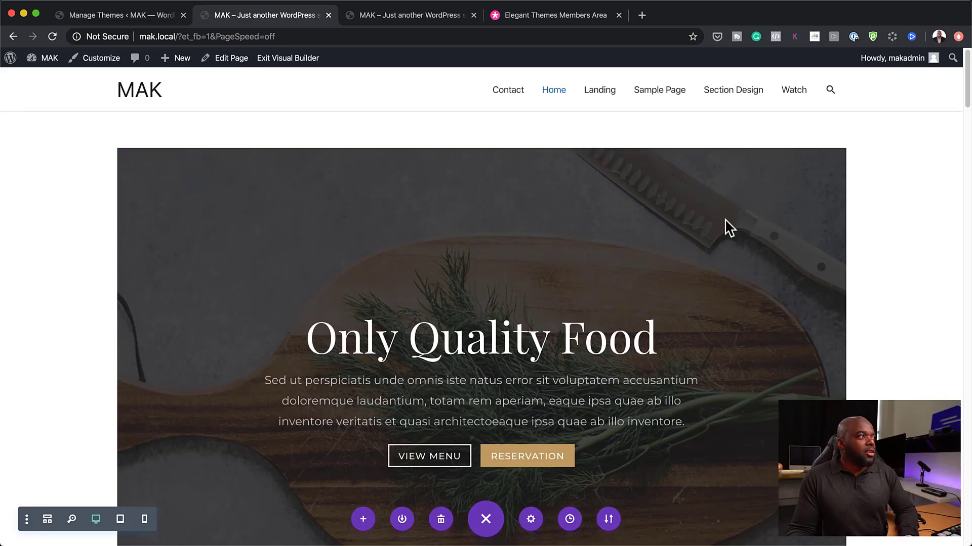
Return to the Astra customizer and set the main Layout in the global Container settings to Full Width / Stretched.
{"action": "left_click", "coordinate": [150, 20]}
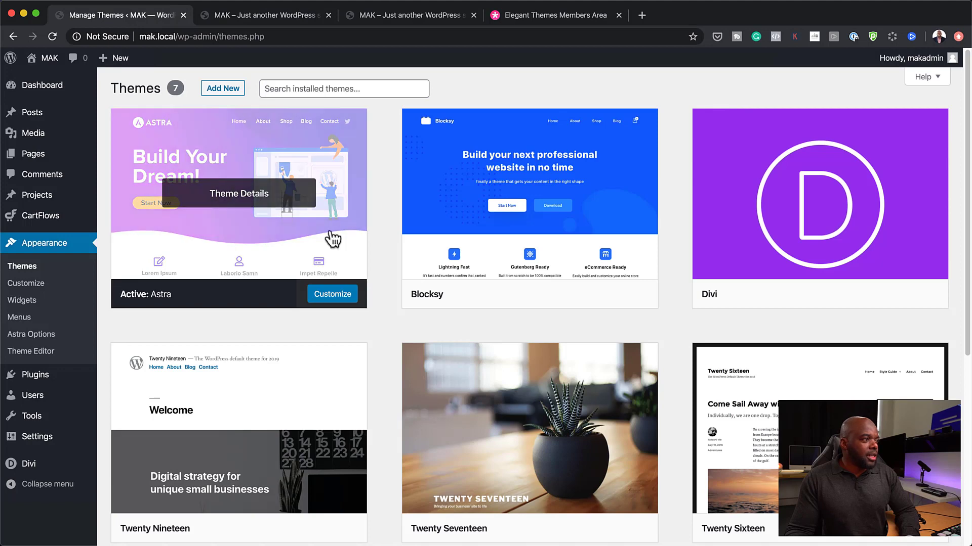
{"action": "left_click", "coordinate": [340, 300]}
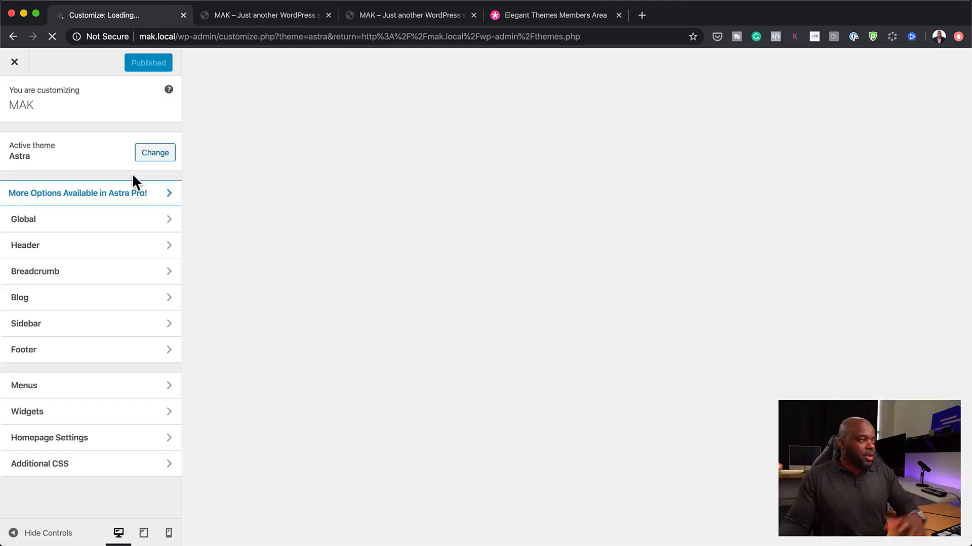
{"action": "left_click", "coordinate": [87, 223]}
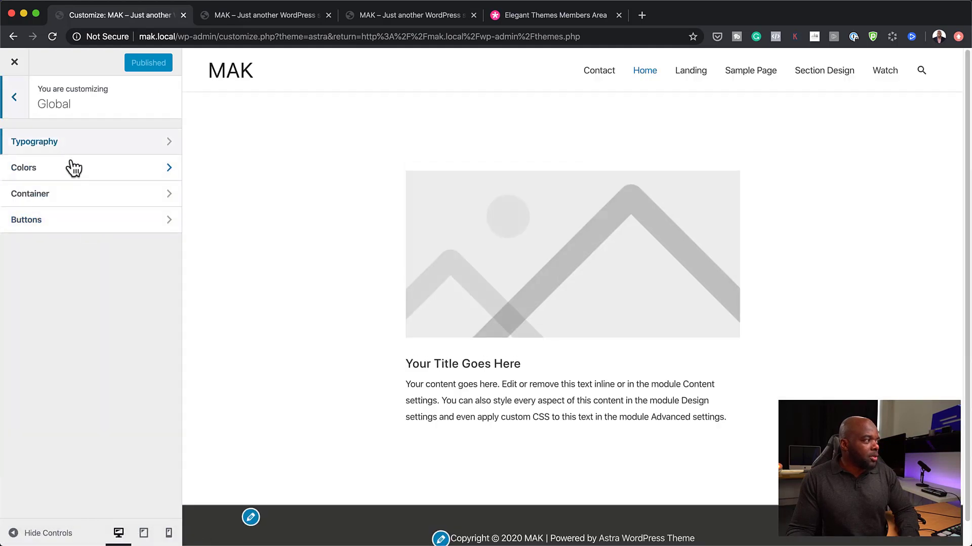
{"action": "left_click", "coordinate": [69, 197]}
{"action": "left_click", "coordinate": [111, 236]}
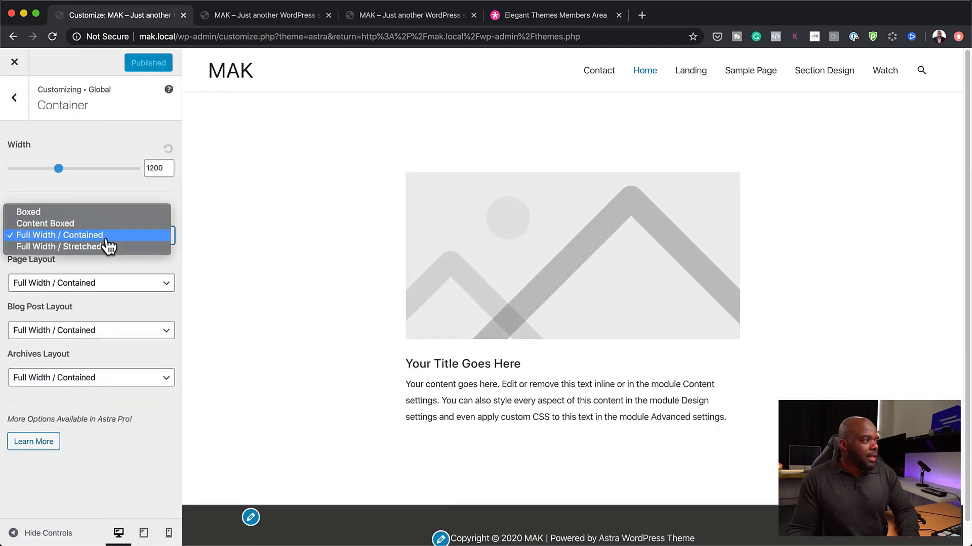
{"action": "left_click", "coordinate": [116, 248]}
Set the Page, Blog Post and Archives layouts to Full Width / Stretched and publish the container settings.
{"action": "left_click", "coordinate": [116, 285]}
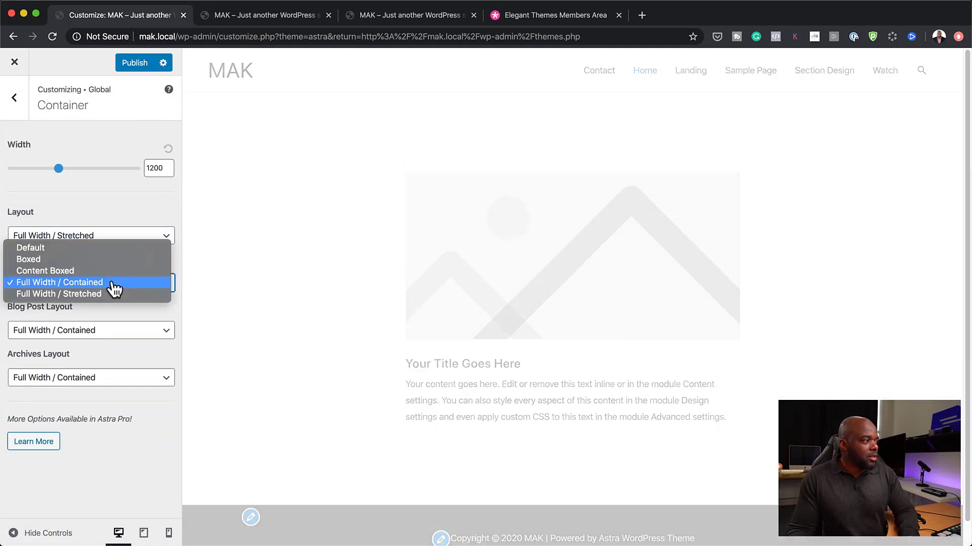
{"action": "left_click", "coordinate": [114, 295]}
{"action": "left_click", "coordinate": [103, 329]}
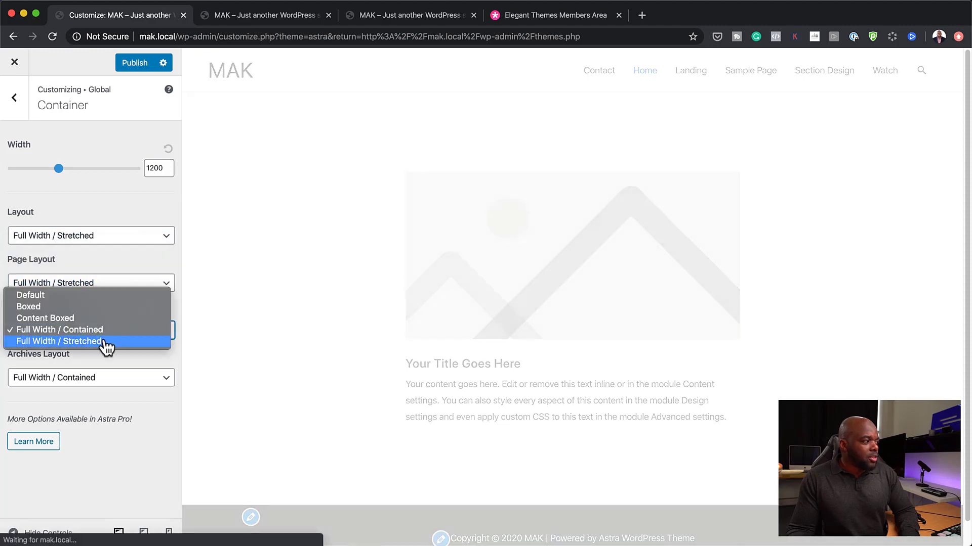
{"action": "left_click", "coordinate": [102, 342]}
{"action": "left_click", "coordinate": [107, 380]}
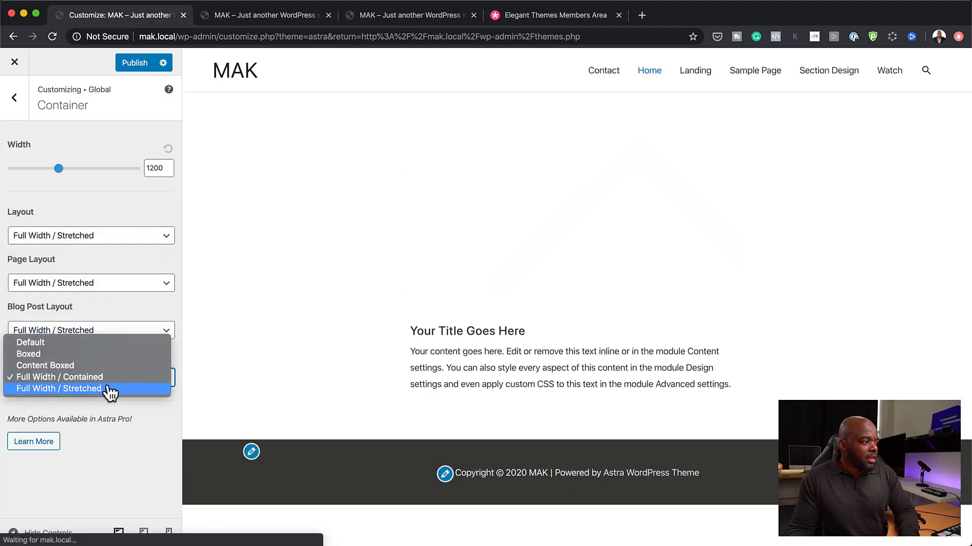
{"action": "left_click", "coordinate": [110, 389]}
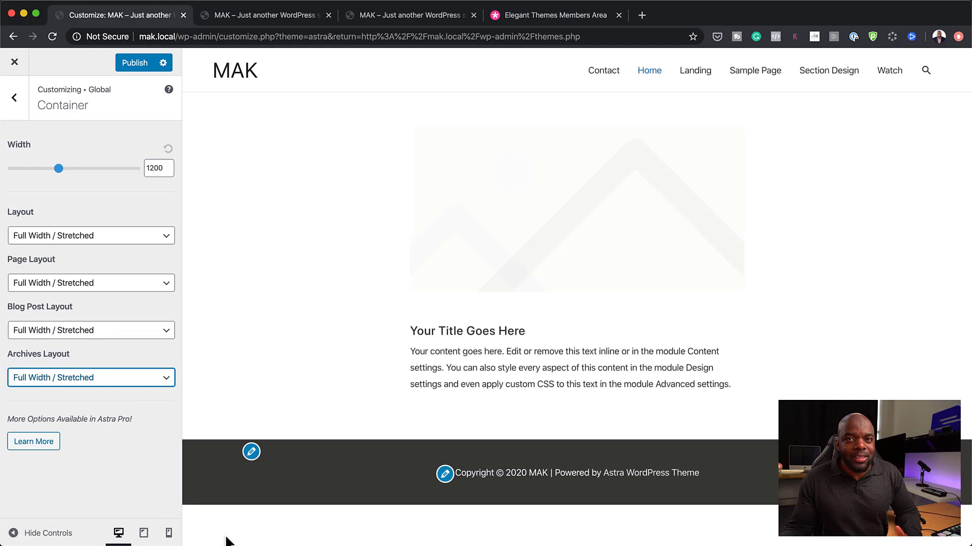
{"action": "left_click", "coordinate": [136, 64]}
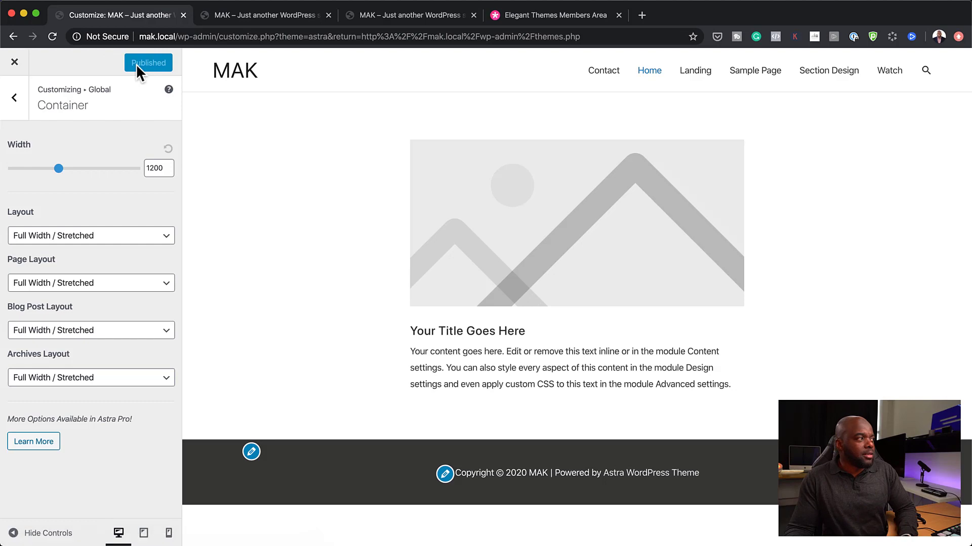
Exit the visual builder on the Home page and examine the section widths down the live page.
{"action": "left_click", "coordinate": [263, 14]}
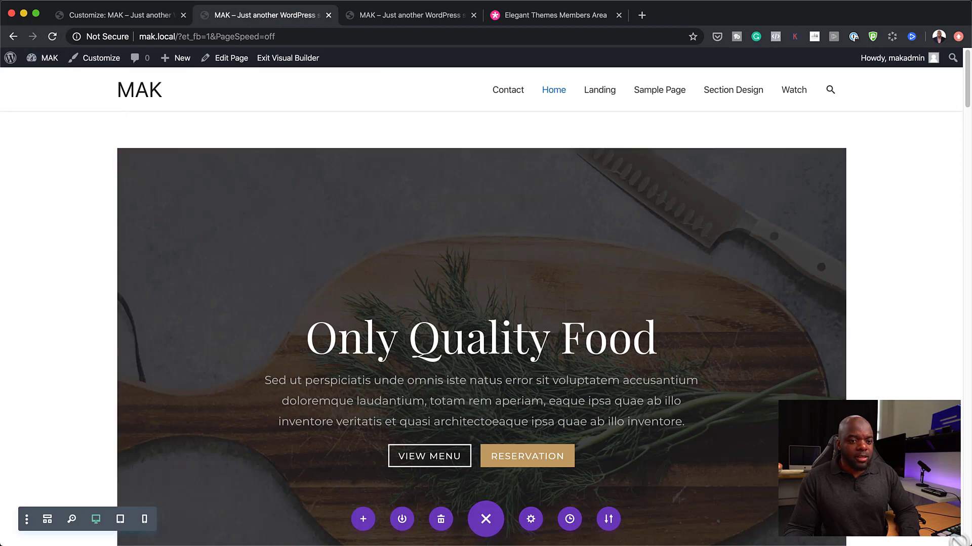
{"action": "left_click", "coordinate": [307, 64]}
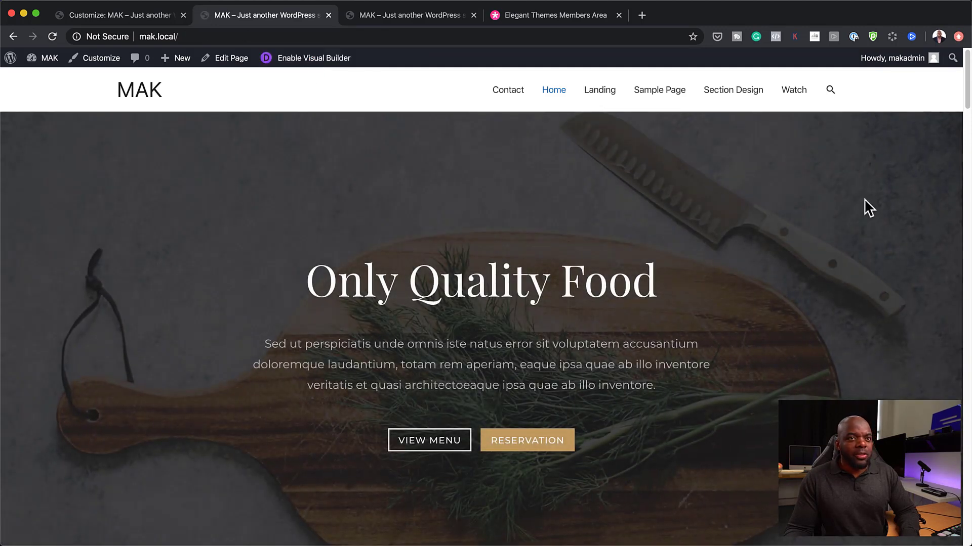
{"action": "scroll", "coordinate": [742, 315], "scroll_direction": "down", "scroll_amount": 15}
{"action": "scroll", "coordinate": [742, 318], "scroll_direction": "down", "scroll_amount": 10}
{"action": "scroll", "coordinate": [742, 319], "scroll_direction": "up", "scroll_amount": 10}
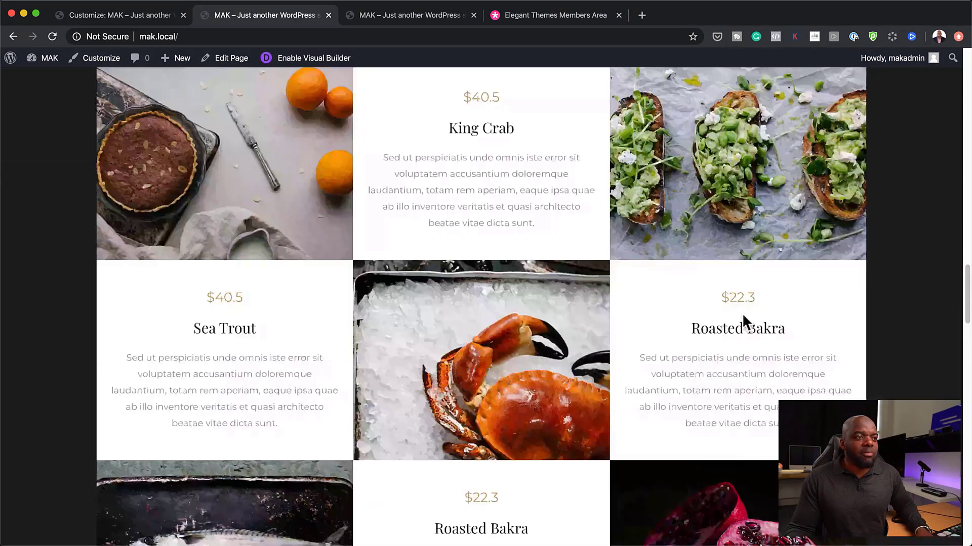
{"action": "scroll", "coordinate": [741, 313], "scroll_direction": "up", "scroll_amount": 15}
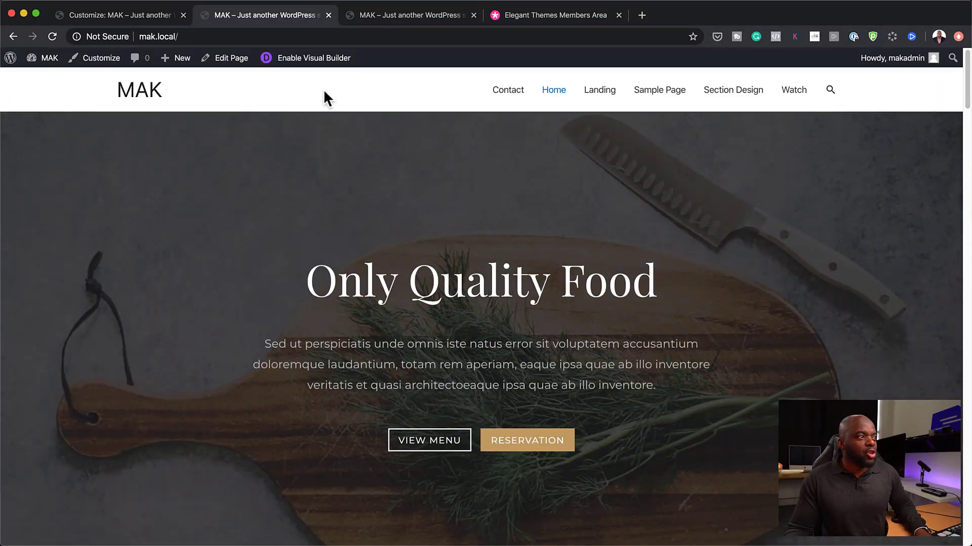